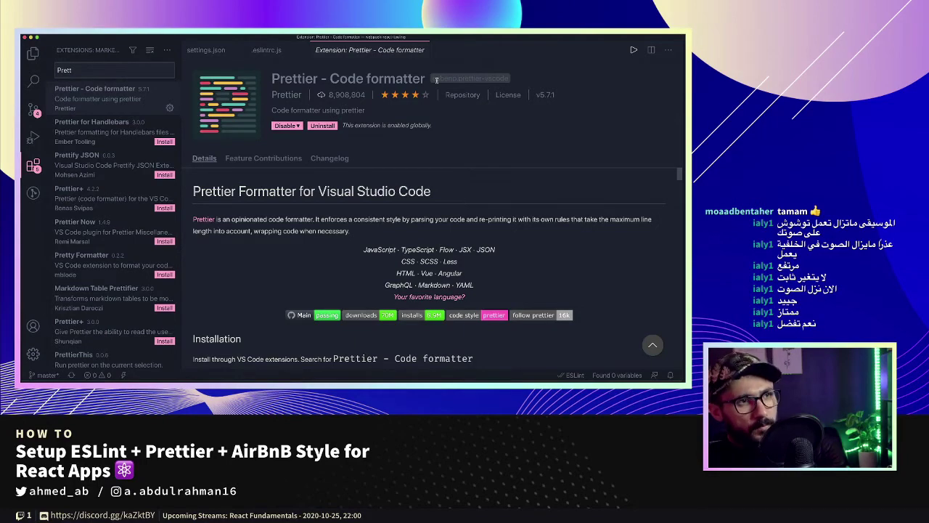
Switch from VS Code to the Prettier playground in Chrome
key(super+Tab)
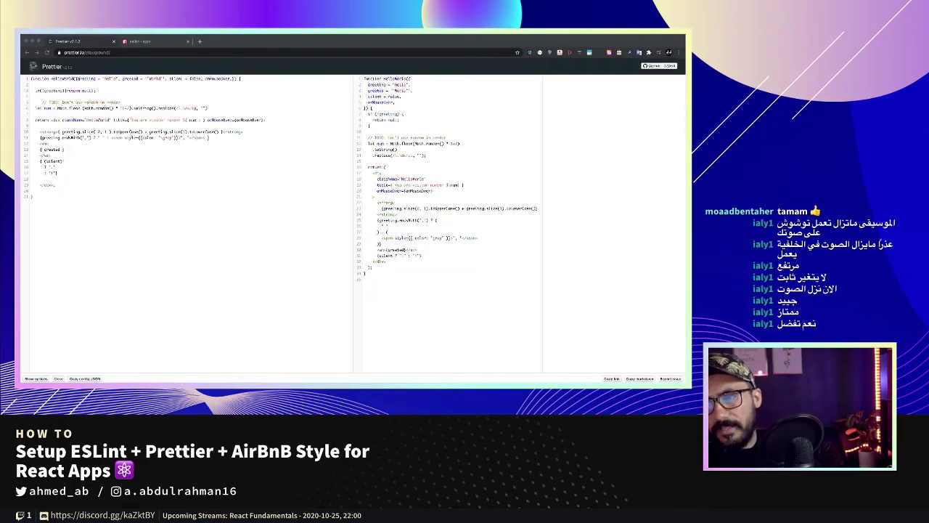
Focus the playground and open the Show options sidebar beside the sample code
click(105, 173)
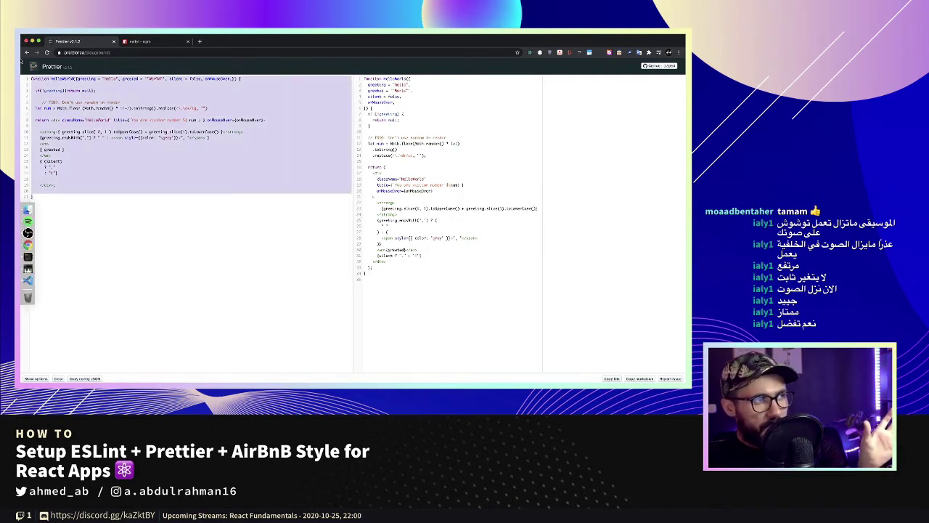
drag(67, 195, 22, 82)
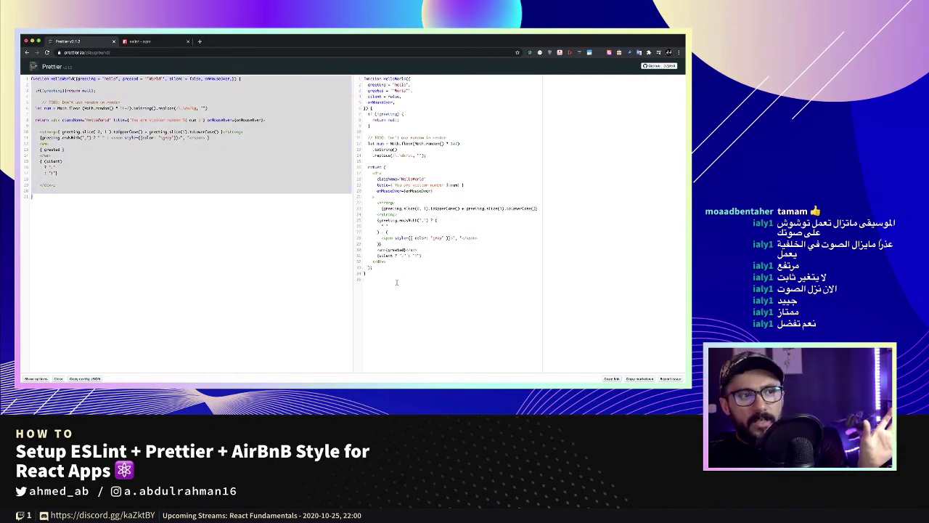
click(34, 378)
drag(151, 211, 94, 70)
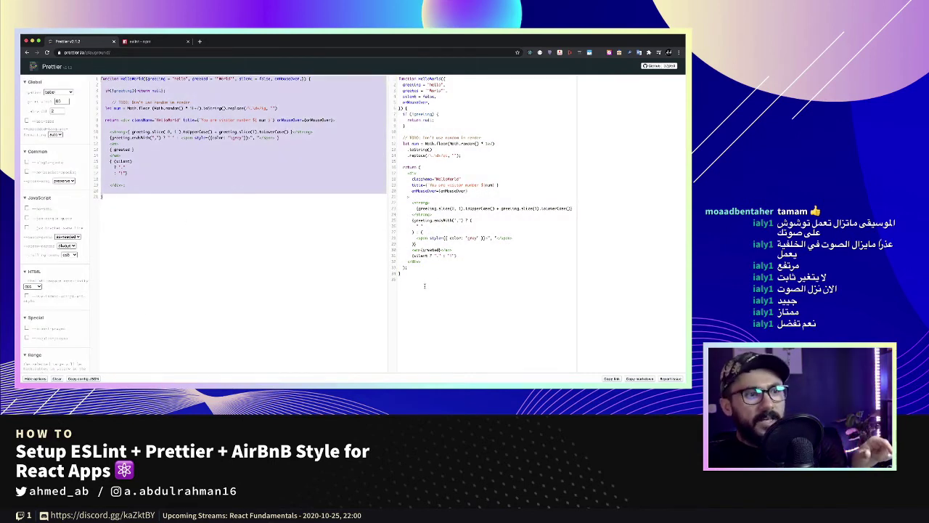
Indent the <strong> line of the input code by extra levels
mouse_move(413, 237)
mouse_down()
mouse_move(401, 275)
mouse_move(371, 66)
mouse_up()
key(ctrl+a)
click(405, 293)
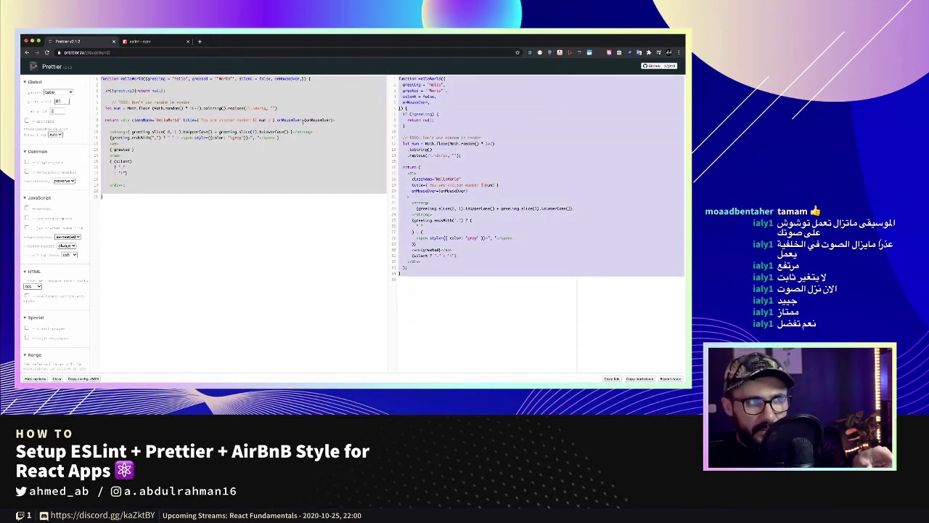
drag(103, 191, 127, 173)
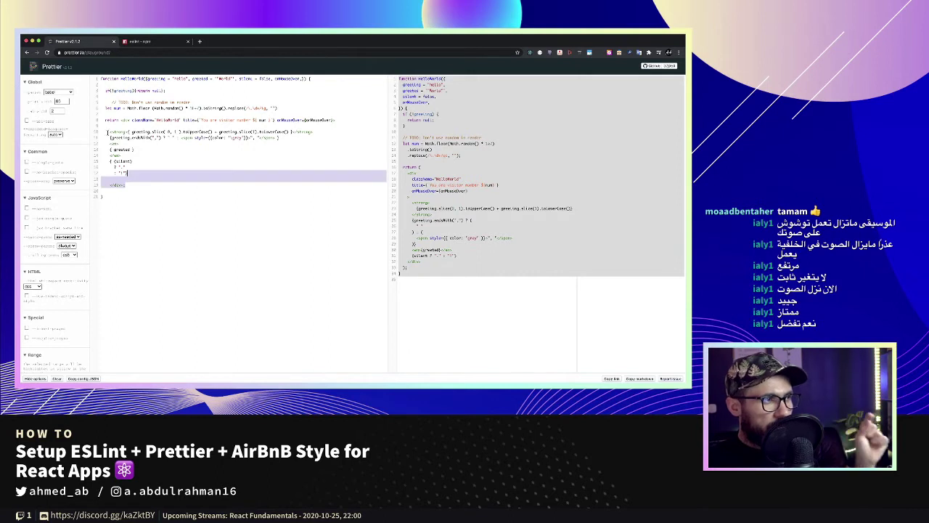
click(107, 131)
key(Tab)
key(Down)
key(Tab)
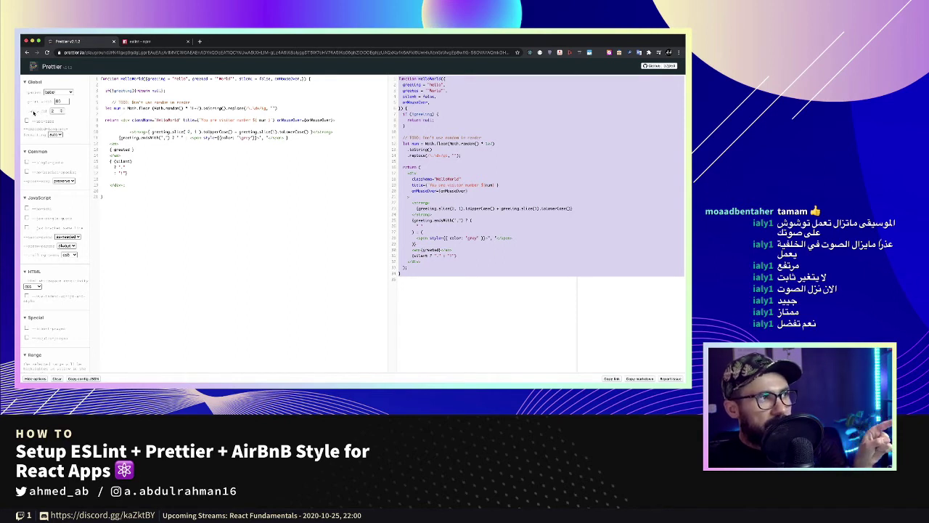
Nudge tab width up and back, re-indent the <strong> line, and keep the babel parser
click(61, 111)
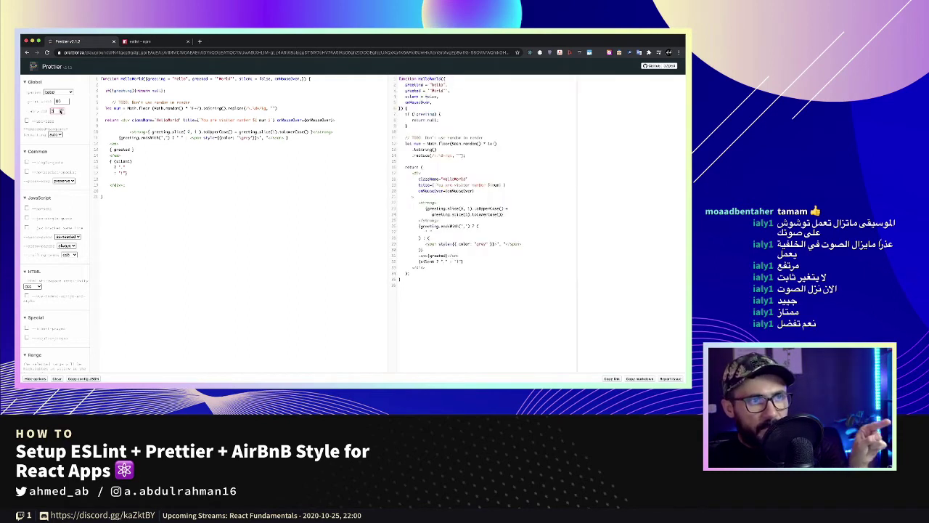
click(61, 113)
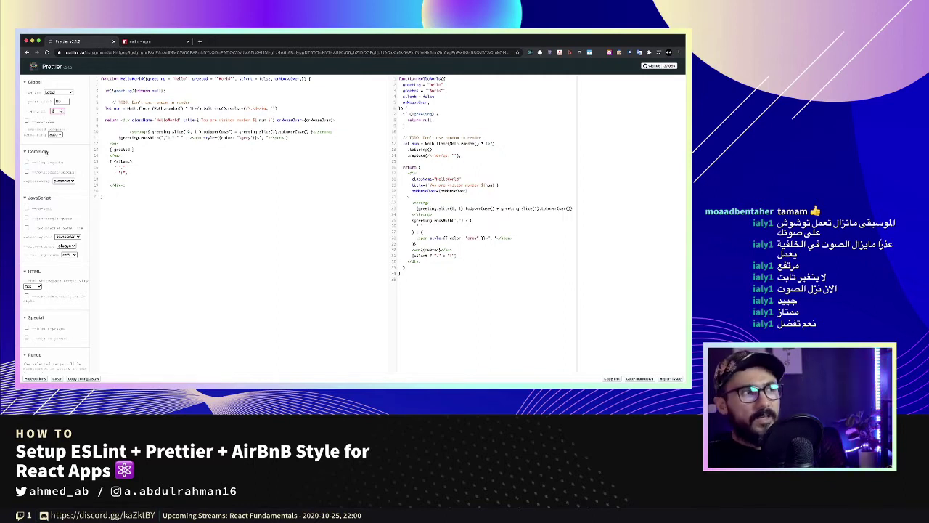
drag(118, 137, 105, 135)
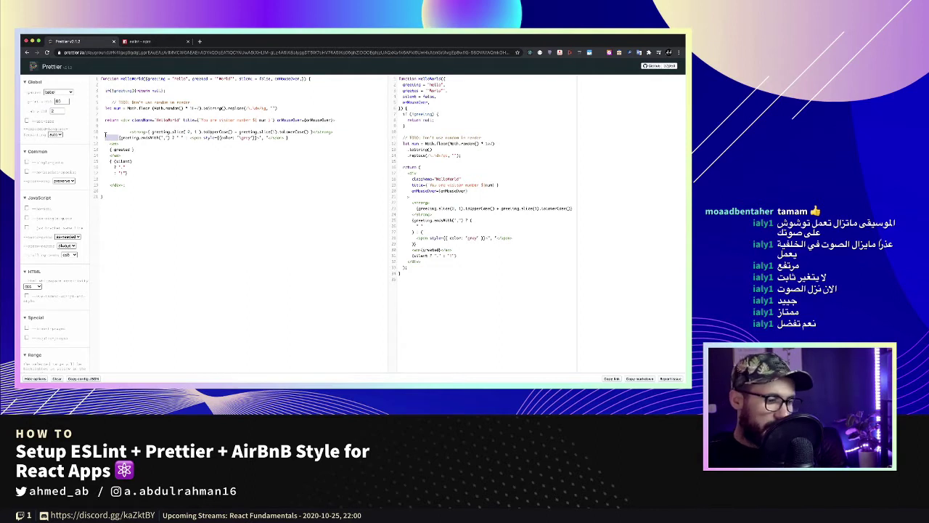
key(BackSpace)
key(Tab)
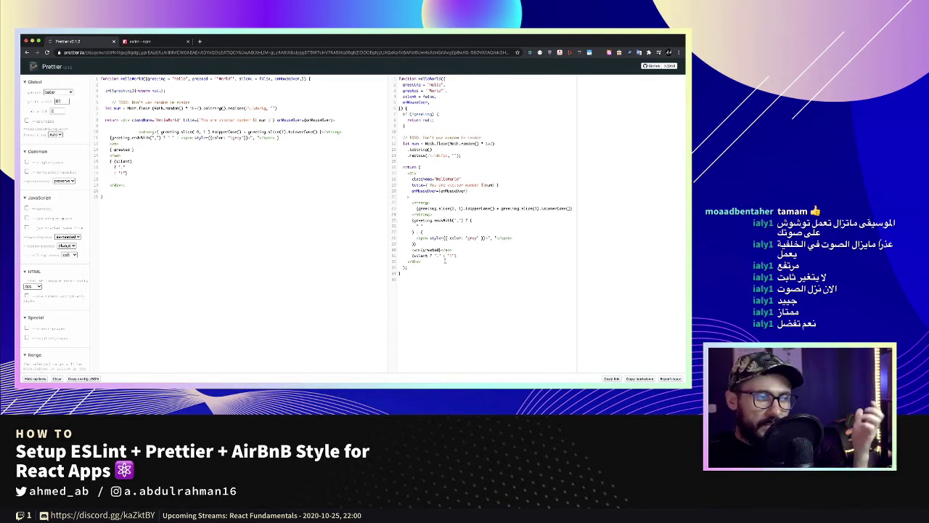
key(ctrl+a)
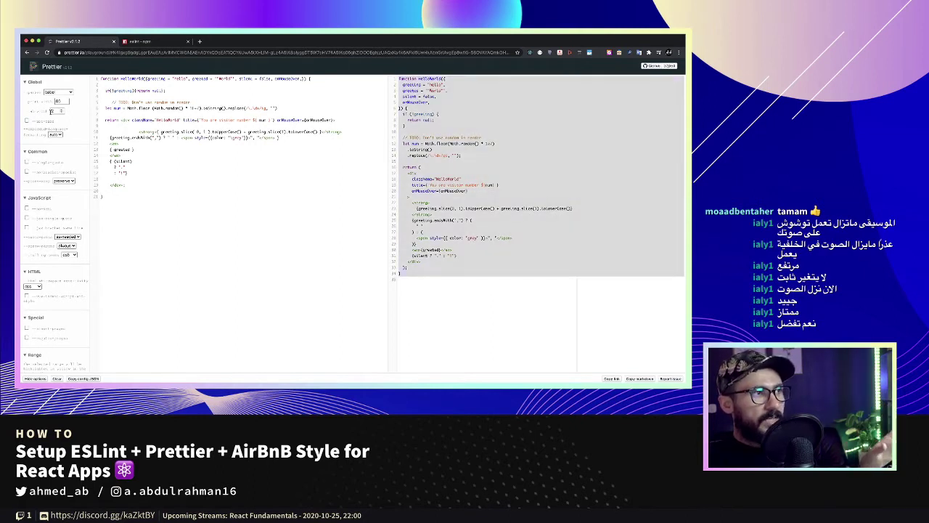
click(58, 92)
click(58, 93)
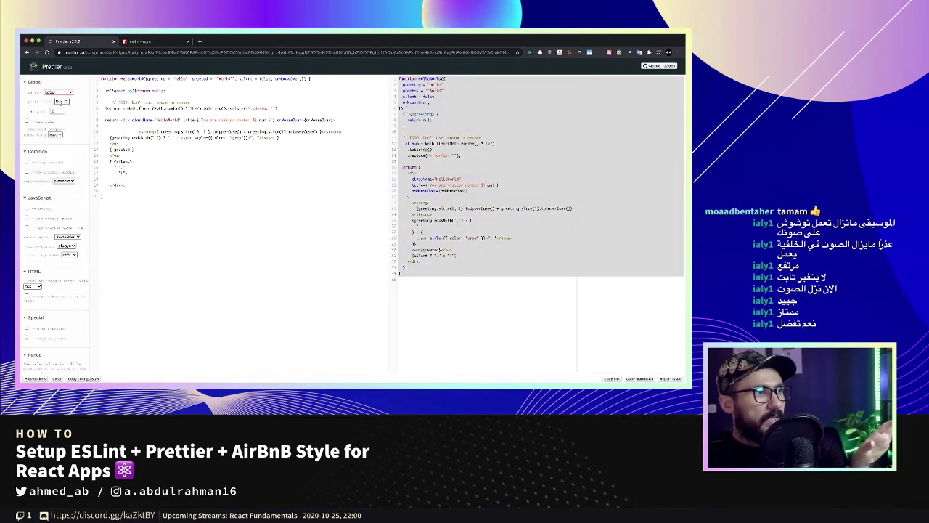
click(511, 263)
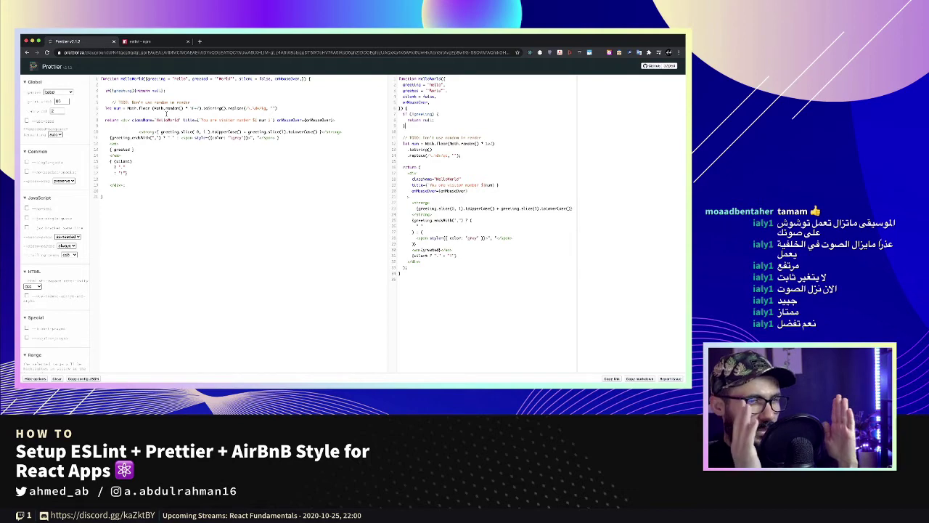
Try --print-width values 100, 50 and 60, finishing at 80
double_click(56, 101)
text(10)
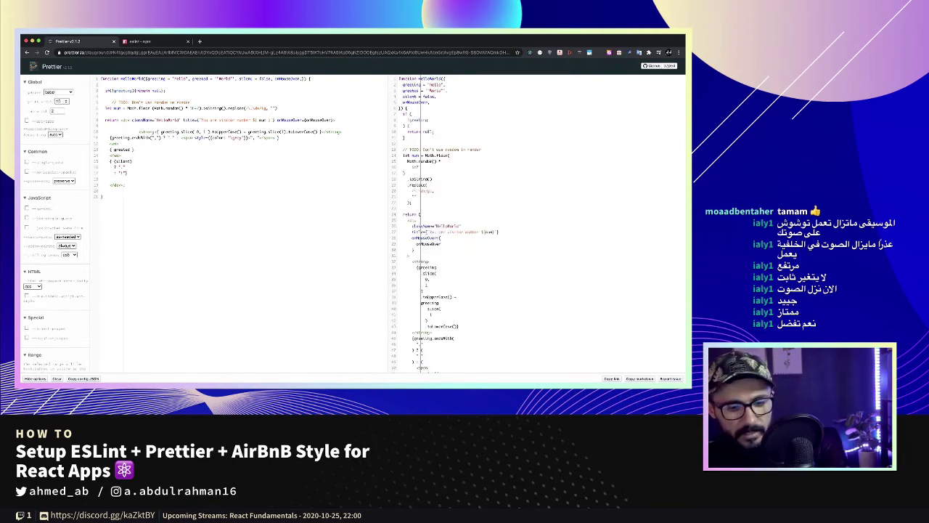
text(0)
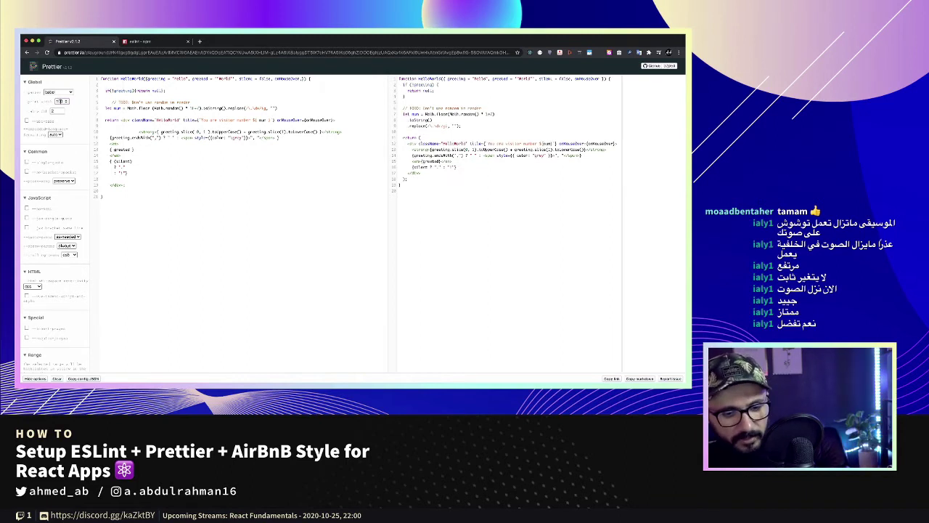
text(50)
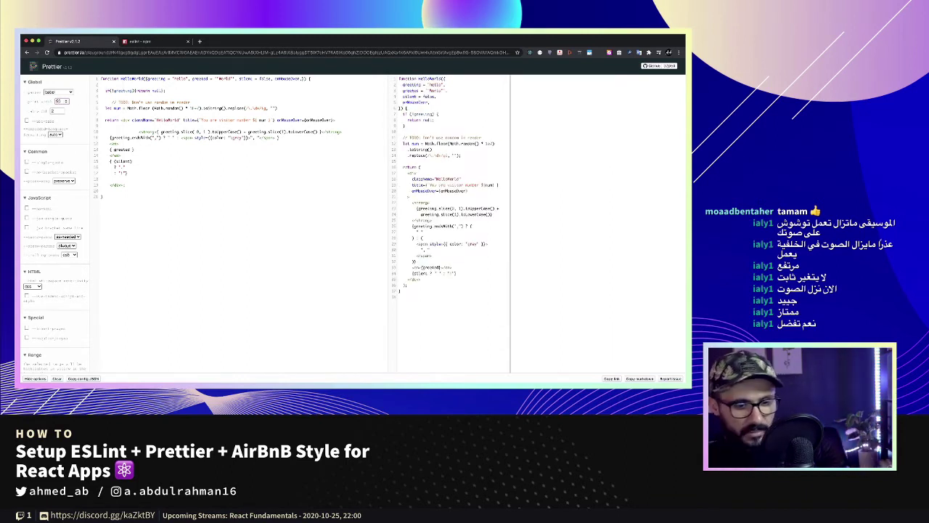
text(60)
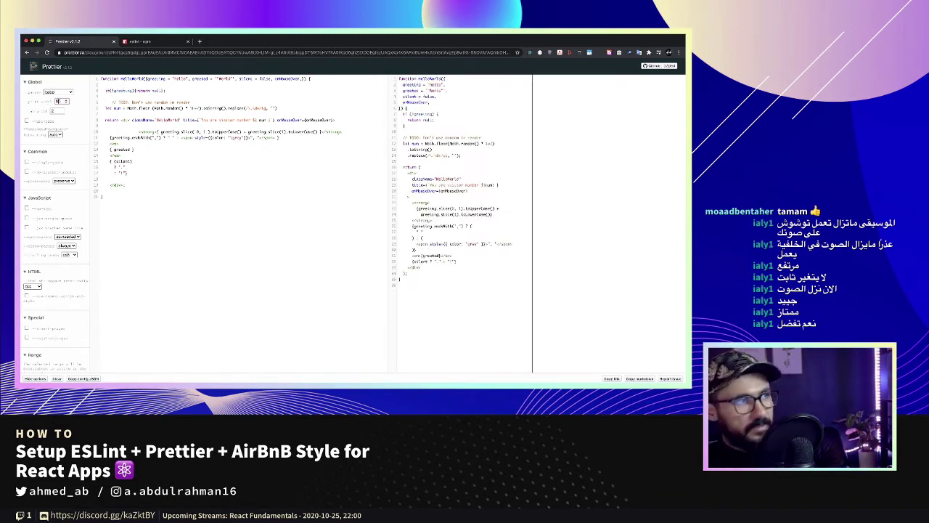
text(80)
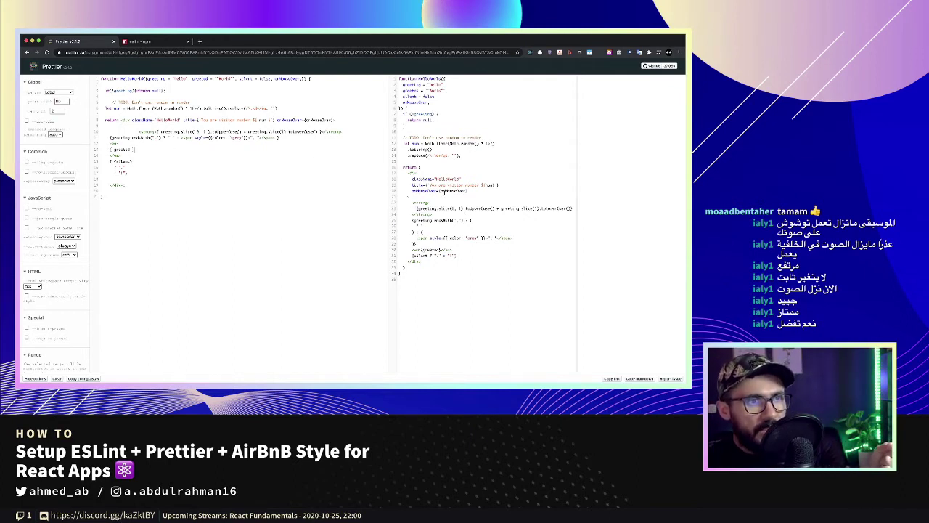
drag(471, 185, 456, 191)
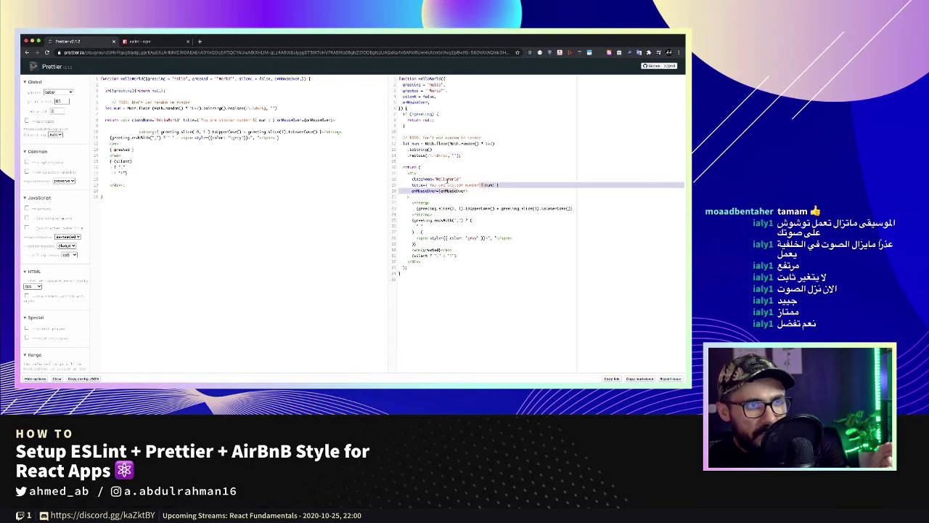
click(475, 177)
Zoom the page in and turn on --single-quote, reviewing the semicolon option
key(ctrl+plus)
key(ctrl+plus)
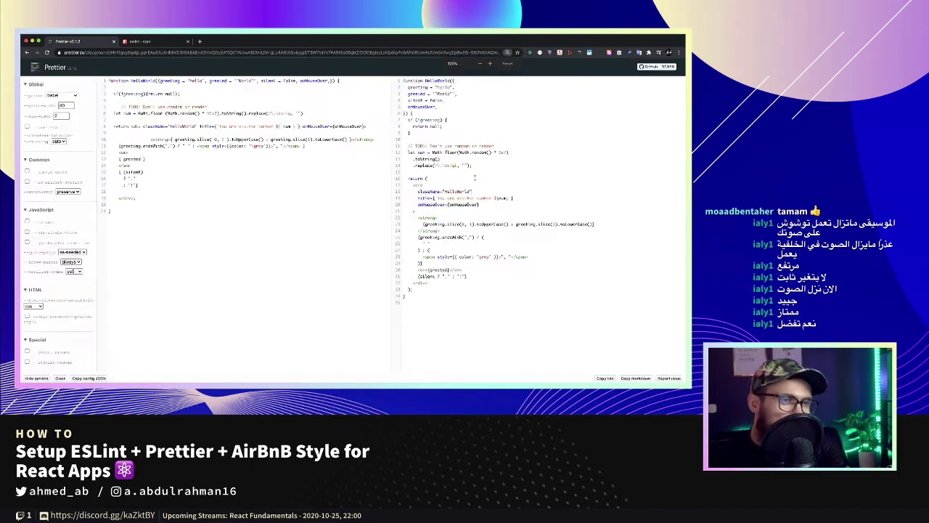
key(ctrl+plus)
double_click(495, 213)
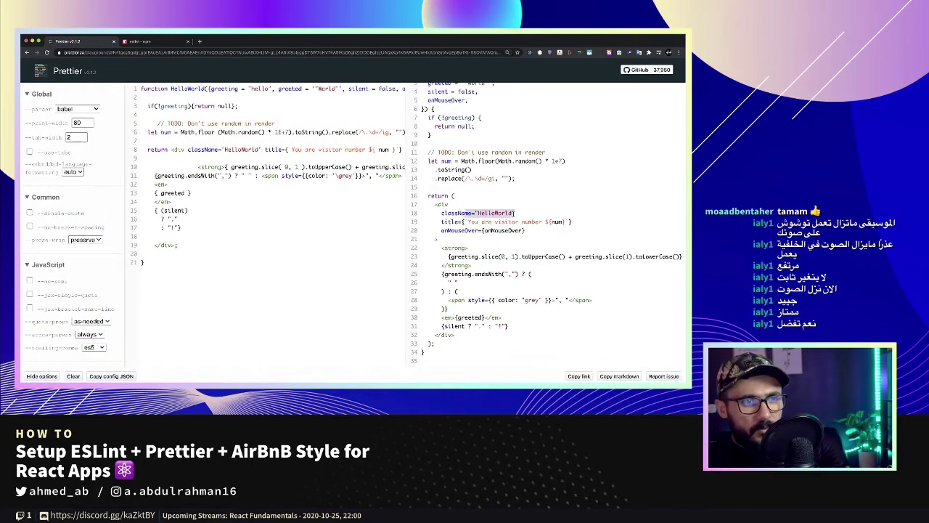
click(515, 213)
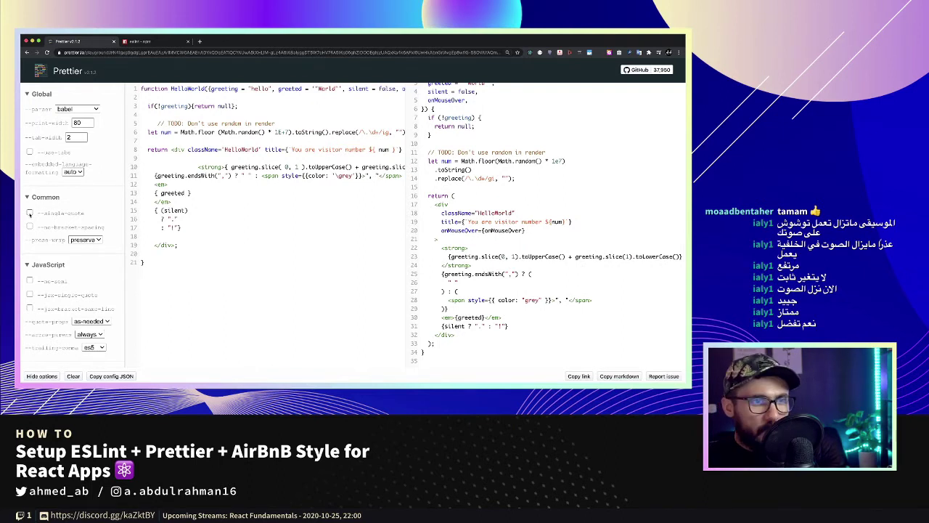
click(29, 213)
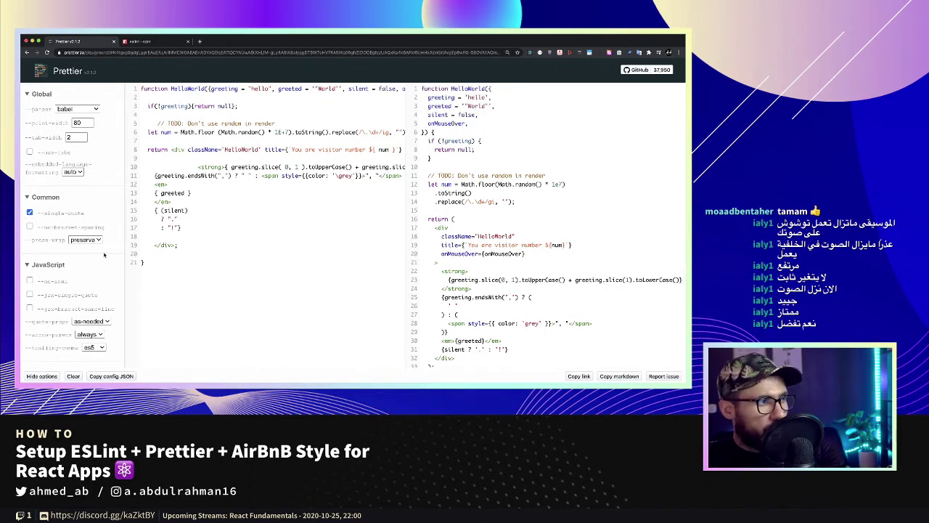
scroll(104, 255, down, 1)
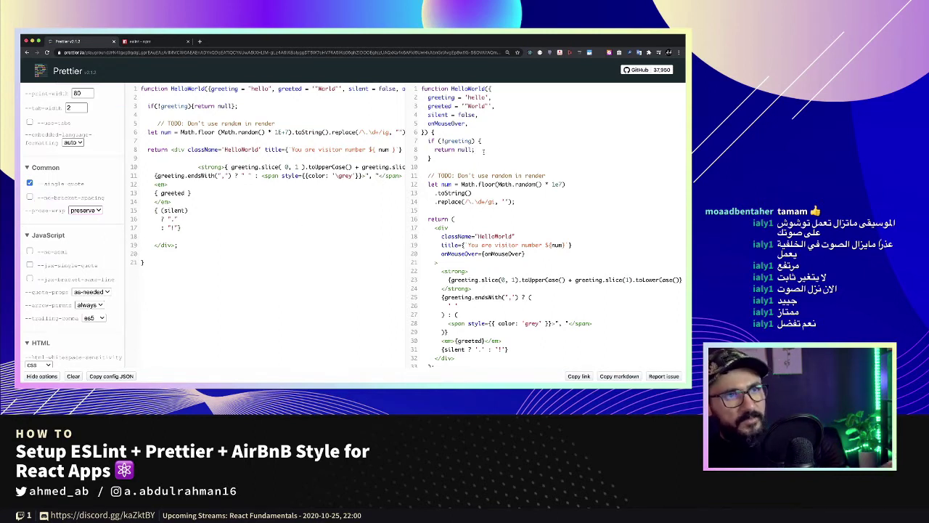
drag(474, 150, 434, 150)
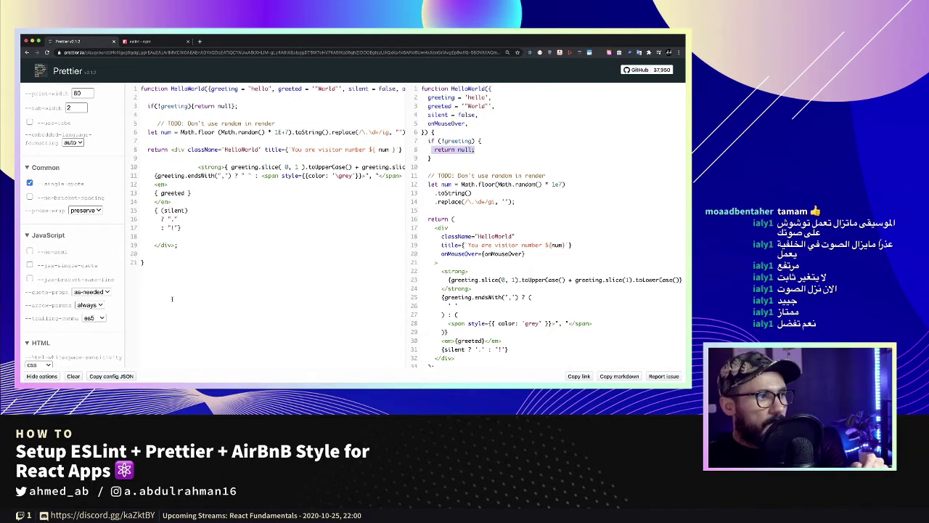
double_click(52, 251)
click(483, 148)
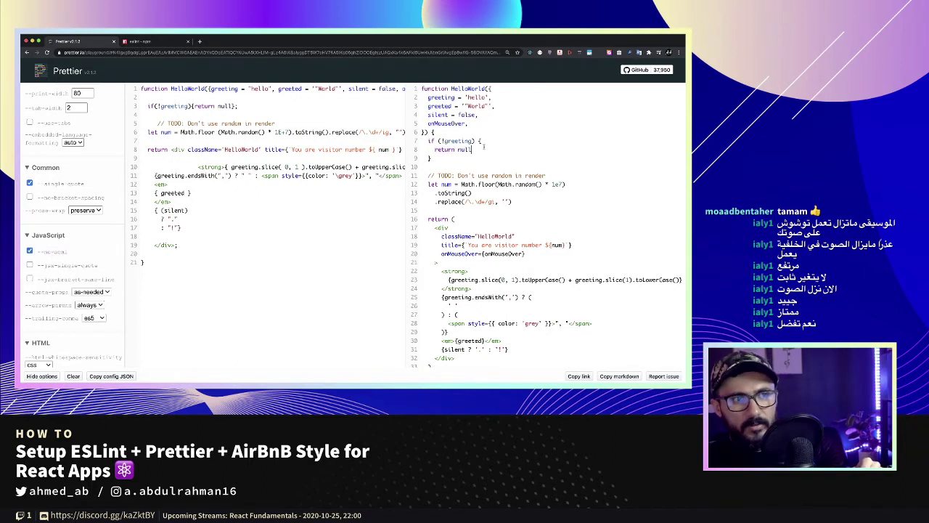
Compare quote styles by toggling --single-quote, then enable --jsx-single-quote
double_click(61, 268)
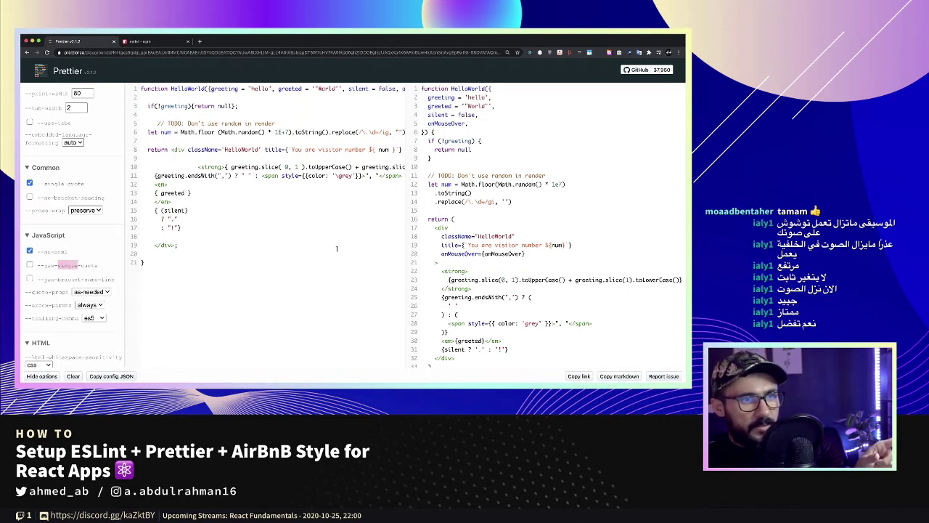
drag(443, 236, 499, 236)
click(483, 253)
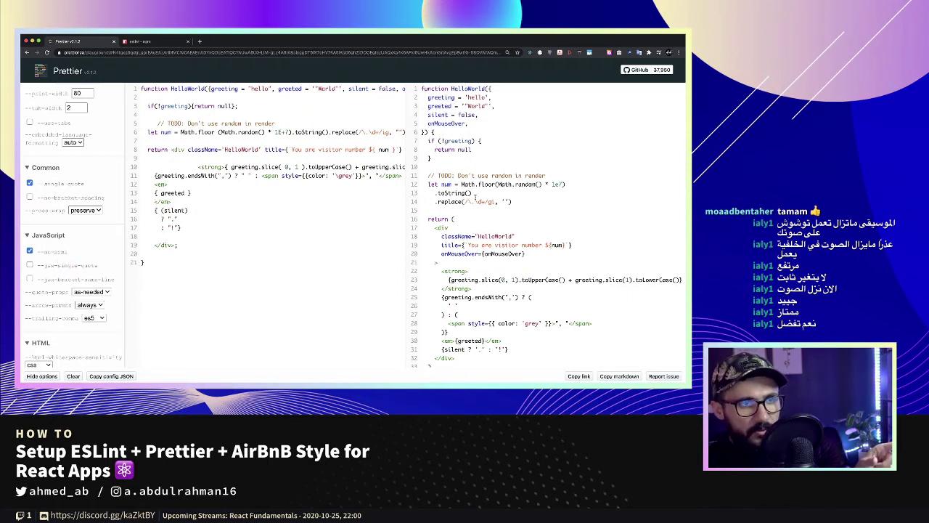
click(54, 182)
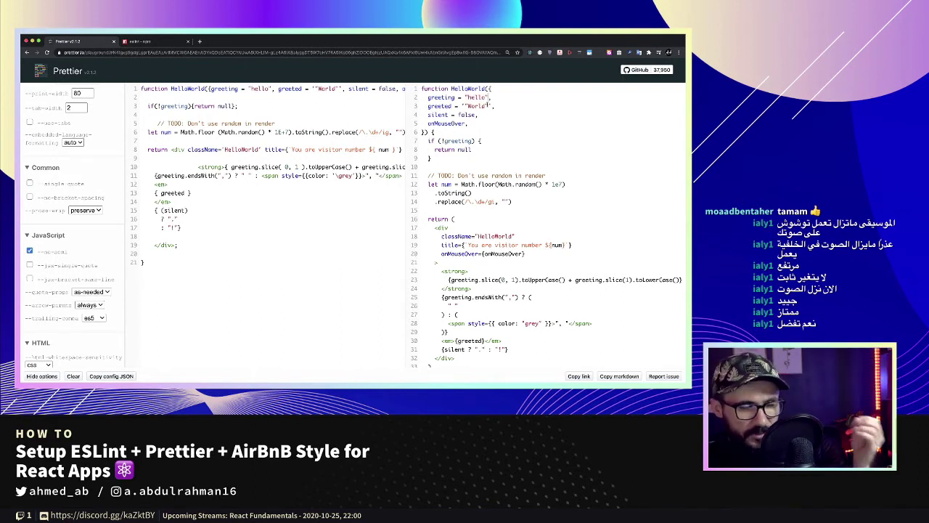
click(30, 182)
drag(464, 96, 502, 95)
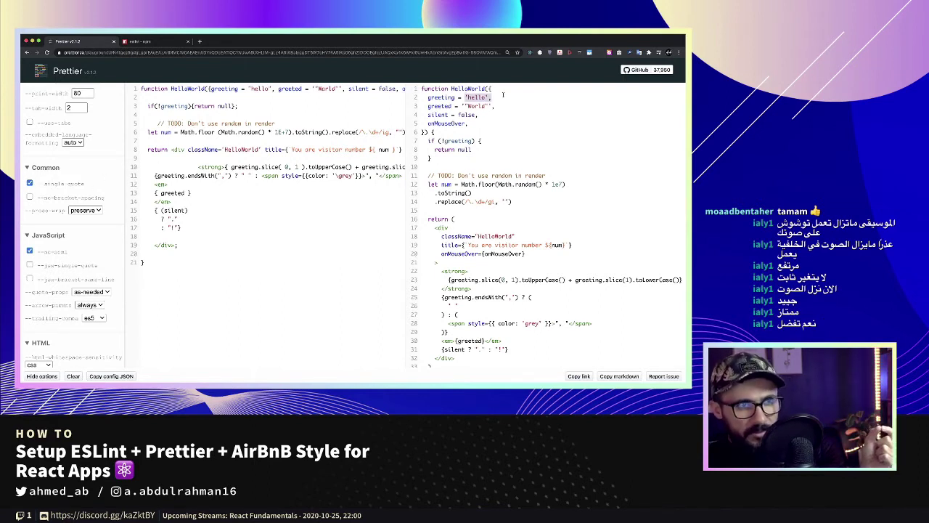
click(468, 97)
drag(444, 237, 514, 237)
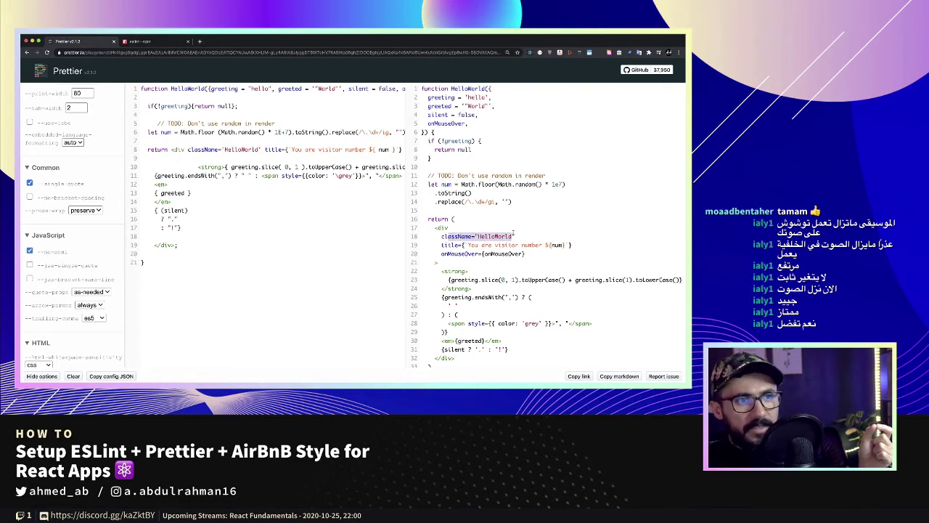
click(512, 236)
drag(427, 202, 499, 331)
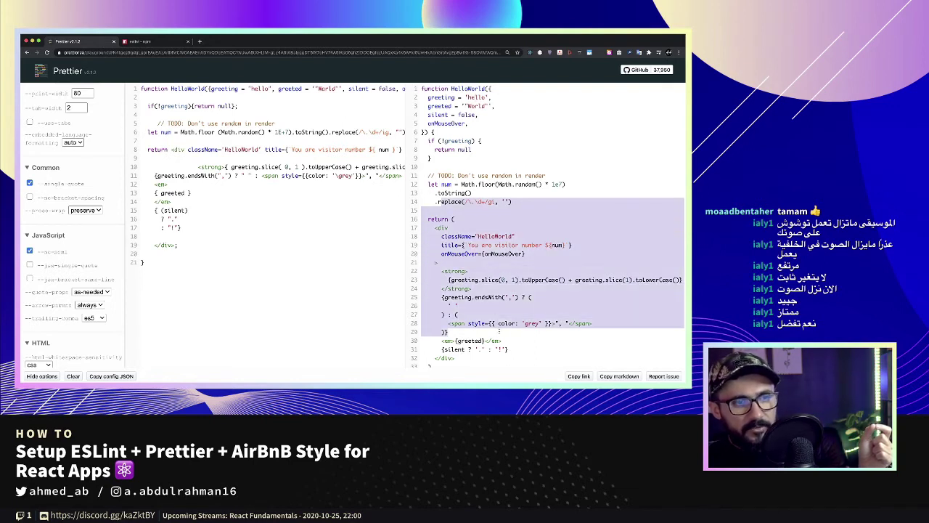
click(56, 266)
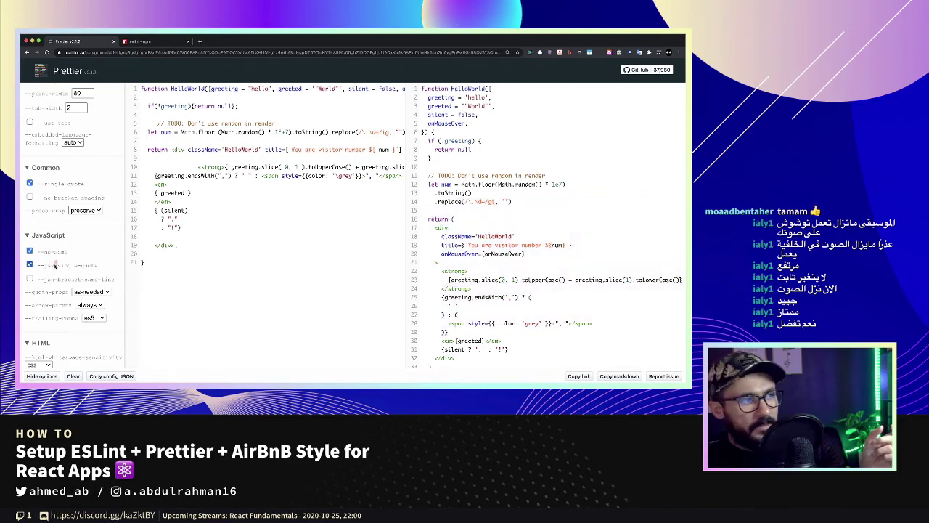
Copy the playground options as config JSON and show VS Code's project Explorer
scroll(56, 276, down, 5)
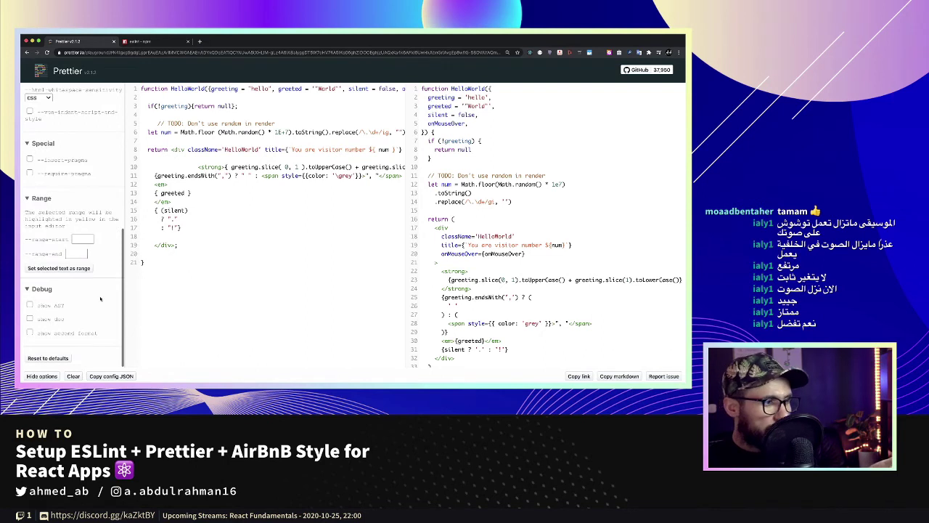
scroll(100, 299, up, 2)
scroll(101, 298, up, 3)
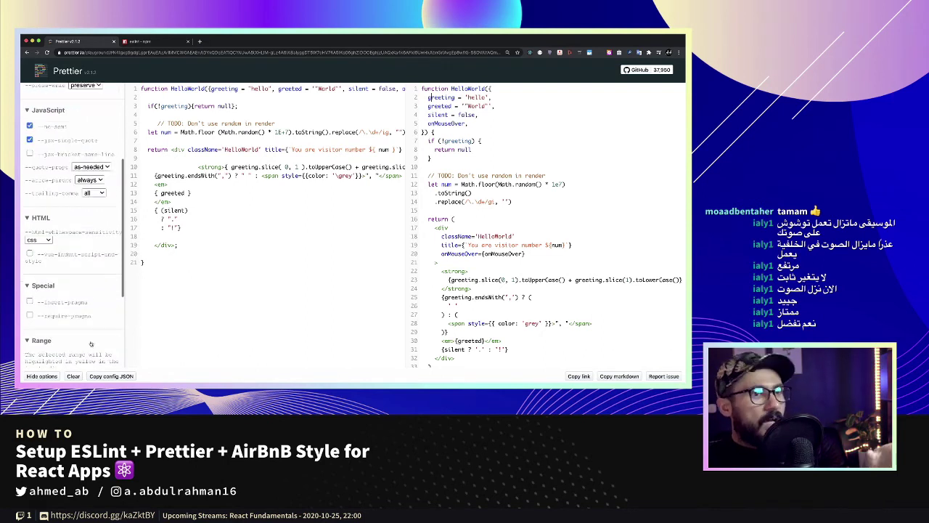
click(114, 377)
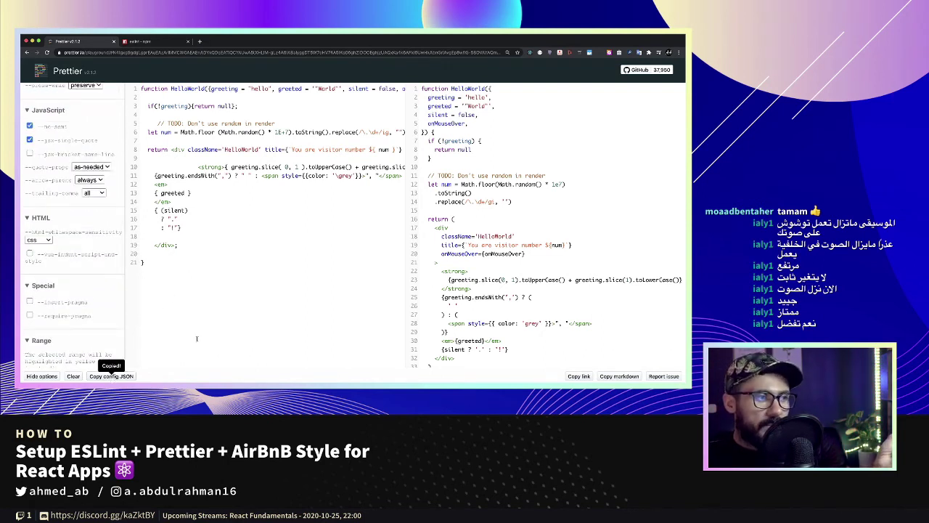
drag(143, 262, 122, 87)
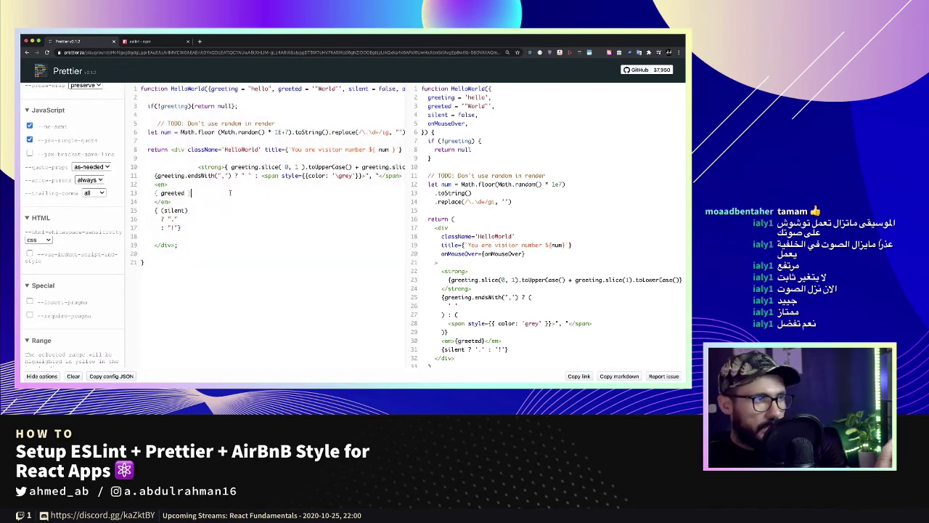
key(super+Tab)
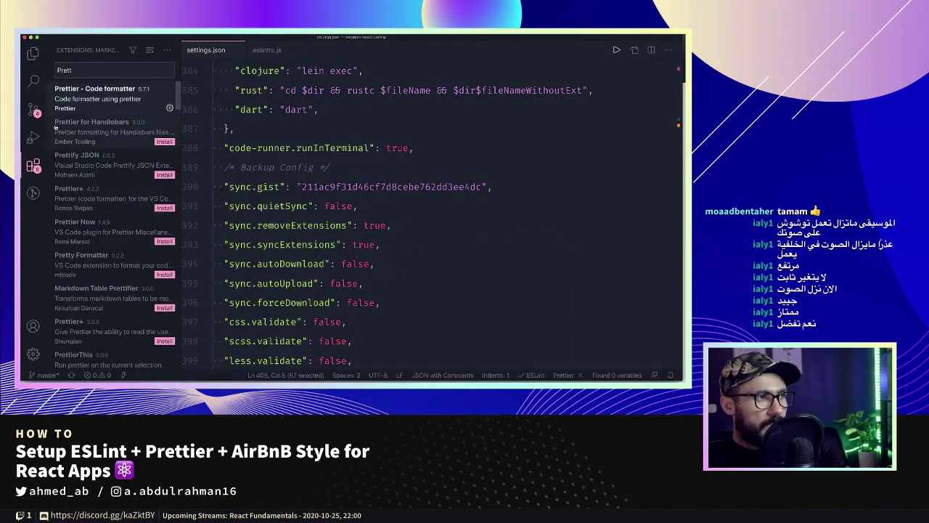
key(super+shift+e)
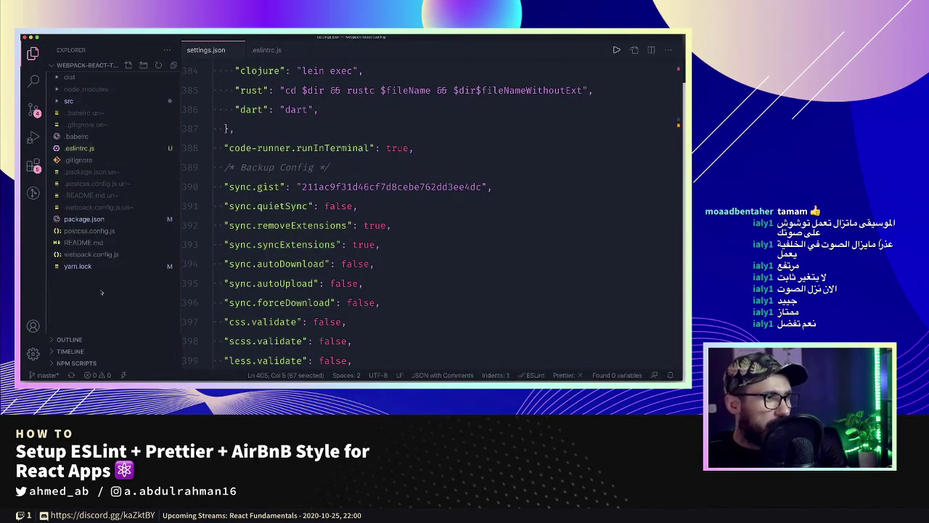
Create a .prettierrc file in the project and paste the copied Prettier config into it
right_click(100, 288)
click(109, 293)
text(/.prettierrc)
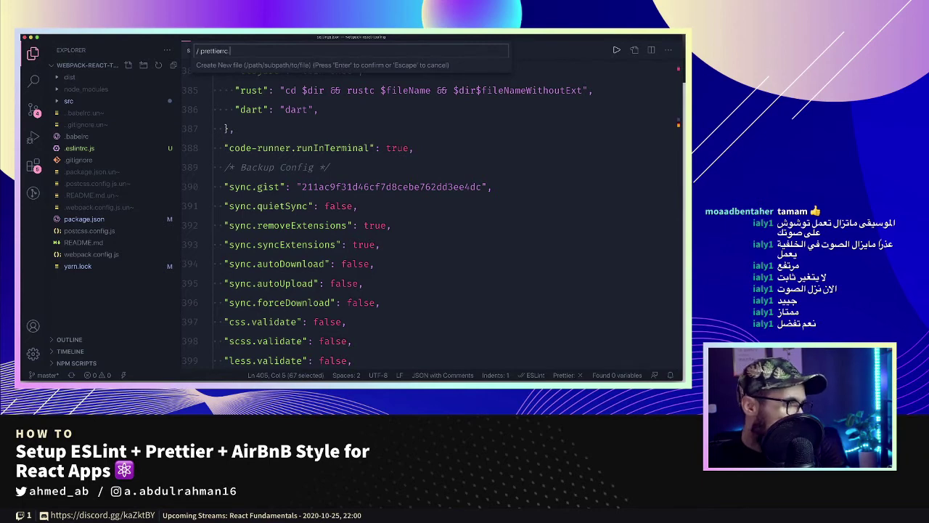
text(s)
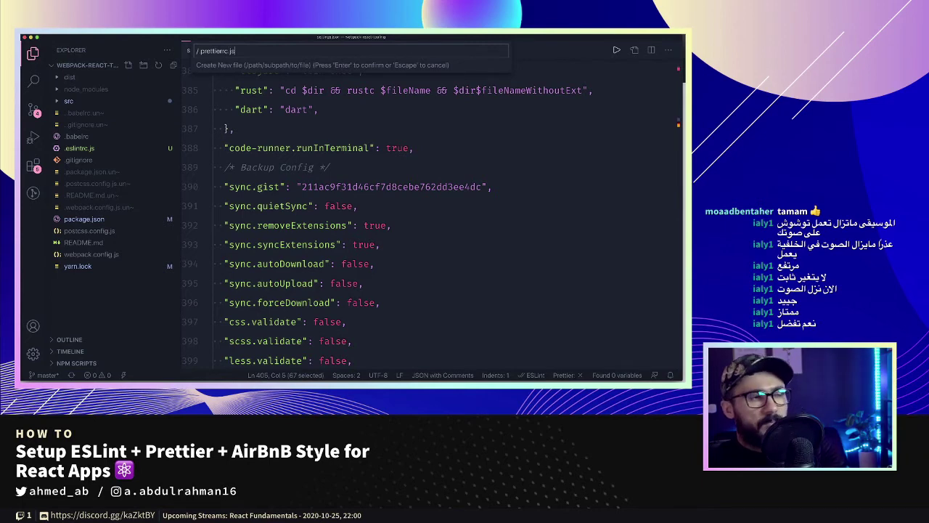
key(Return)
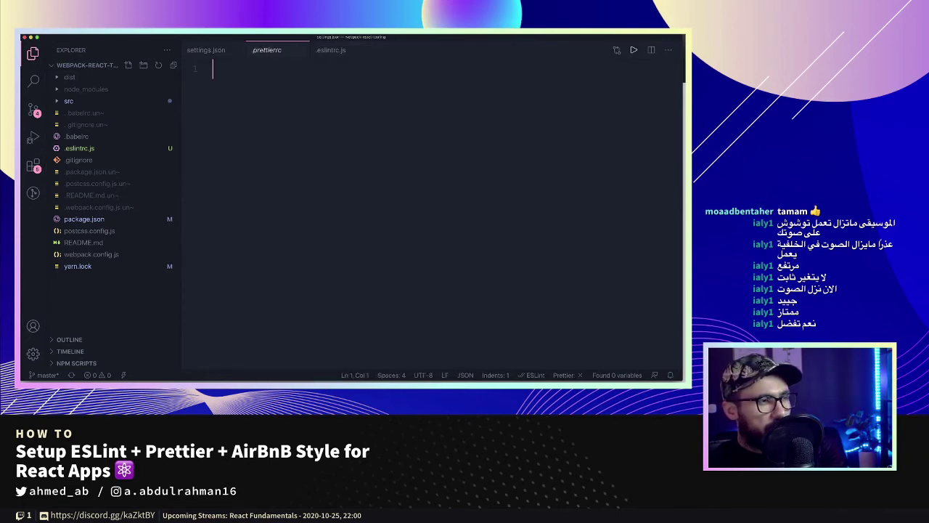
key(ctrl+v)
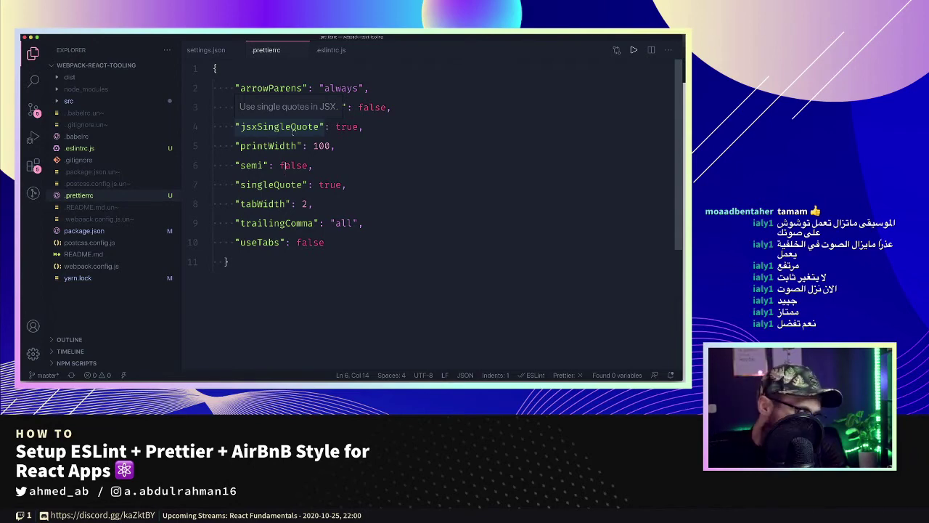
key(super+shift+p)
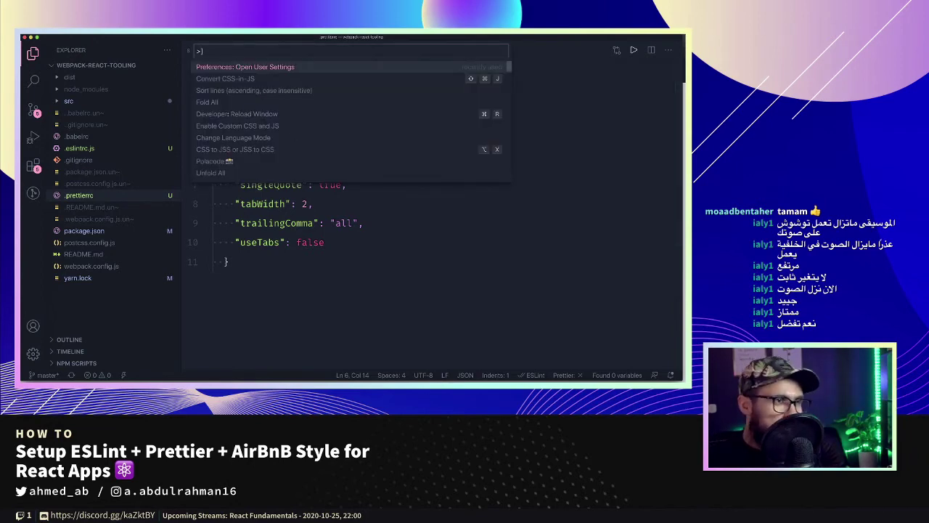
Open the user settings.json and locate the prettier.requireConfig setting
key(Return)
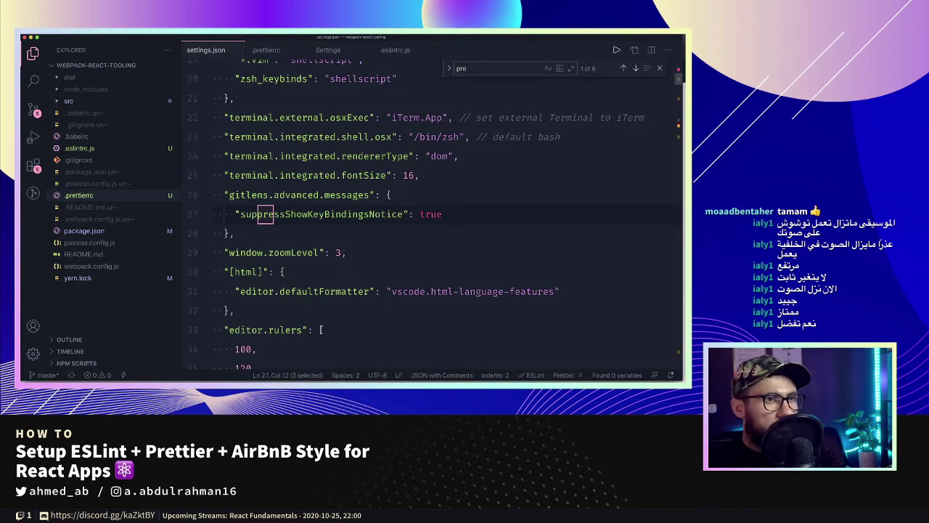
text(tt)
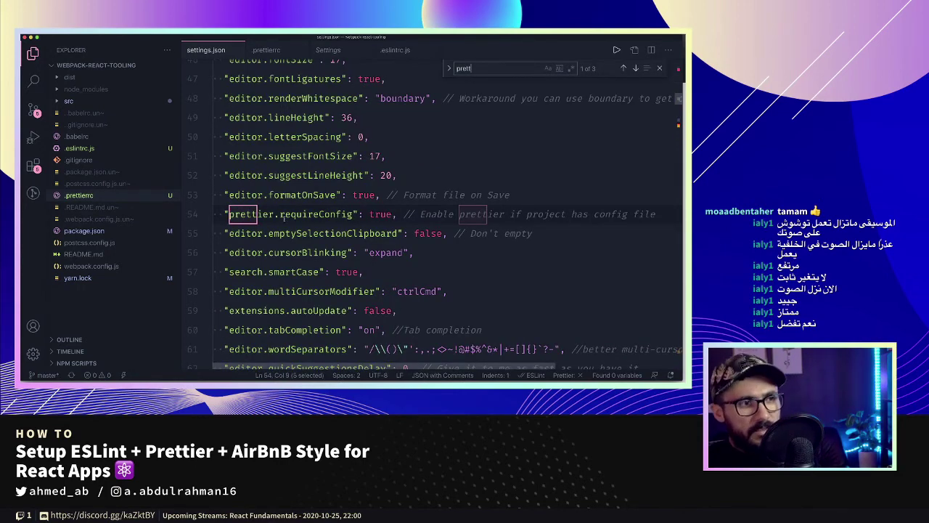
double_click(257, 214)
key(super+f)
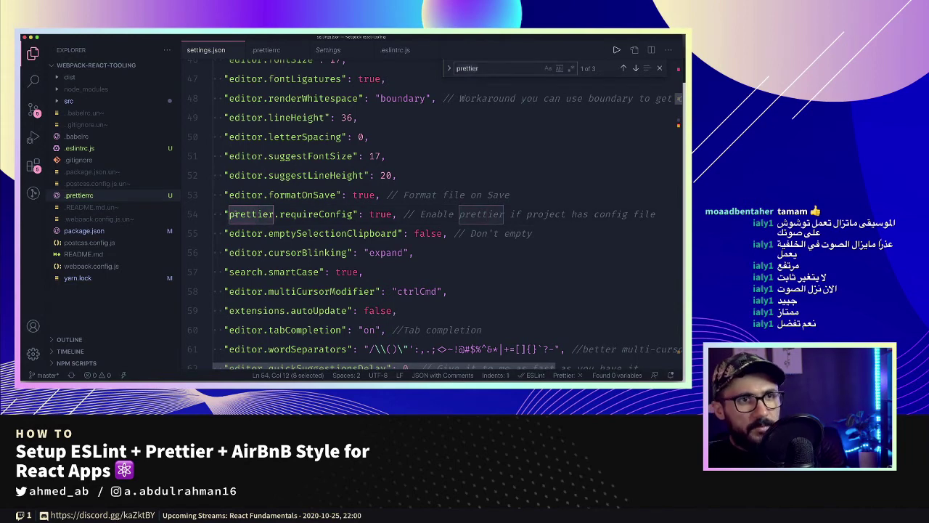
key(Return)
key(Return)
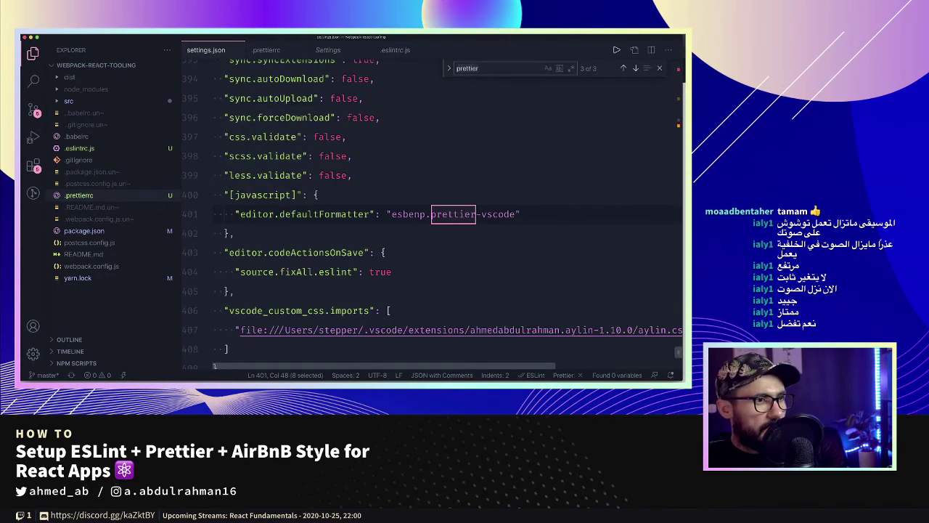
key(Return)
click(314, 214)
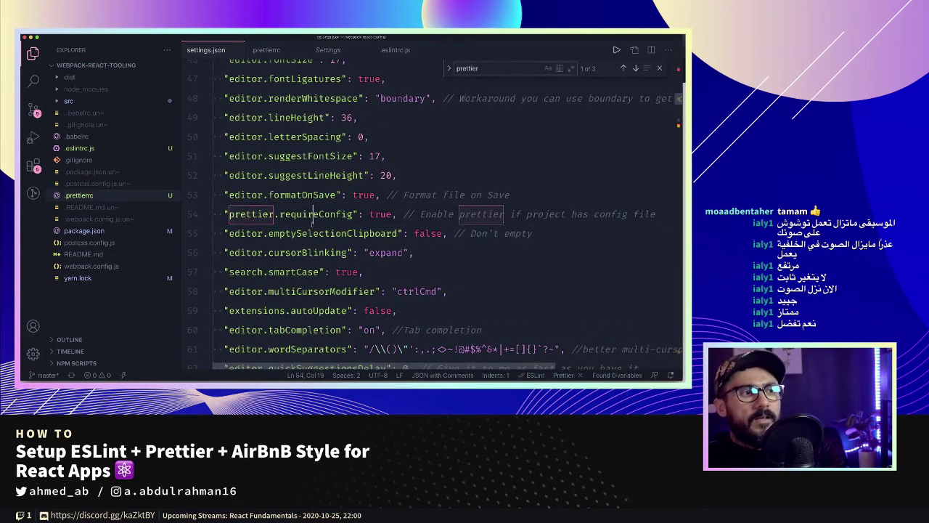
mouse_move(228, 213)
mouse_down()
mouse_move(356, 214)
mouse_move(325, 214)
mouse_up()
click(252, 214)
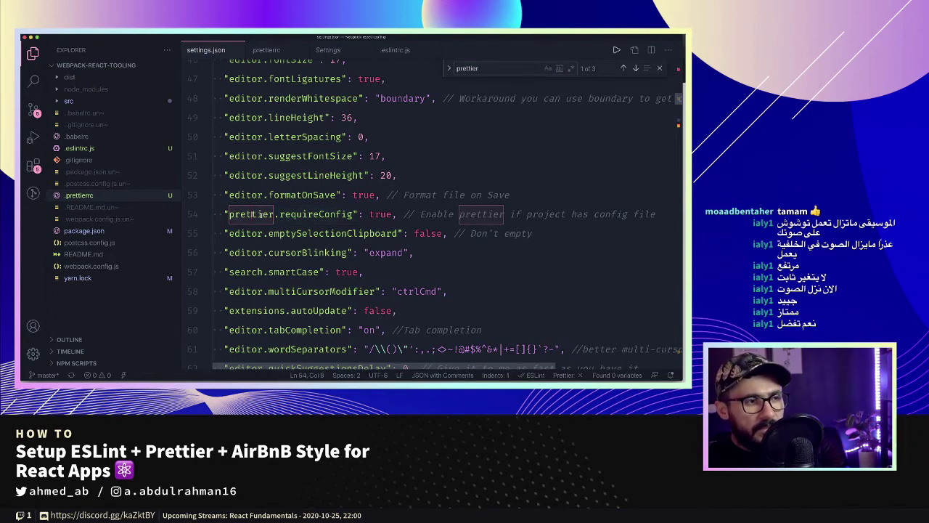
double_click(258, 213)
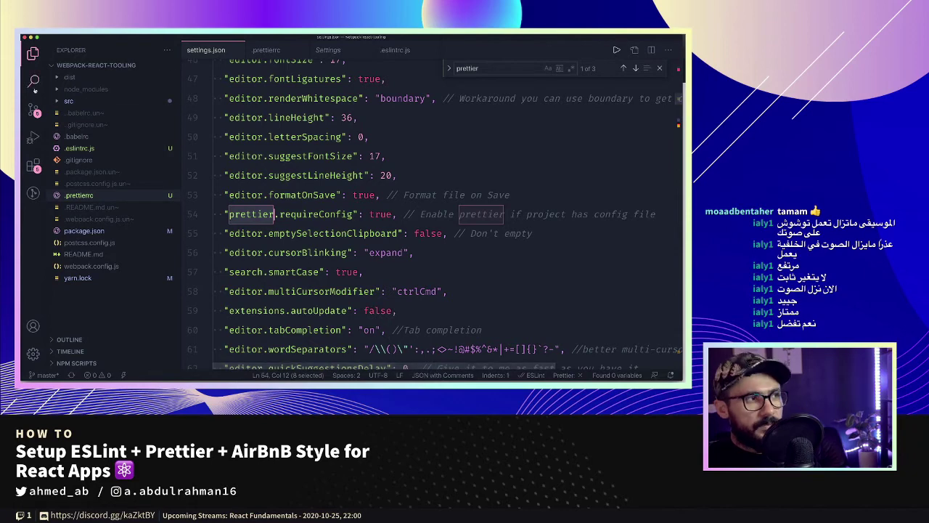
View the Prettier - Code formatter extension, reselect prettier.requireConfig, and return to the browser
click(33, 165)
click(79, 95)
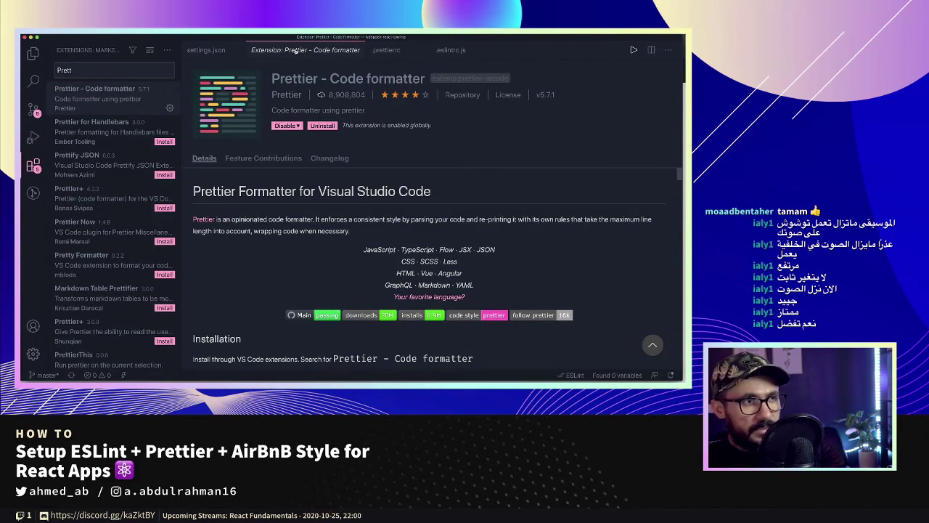
key(super+w)
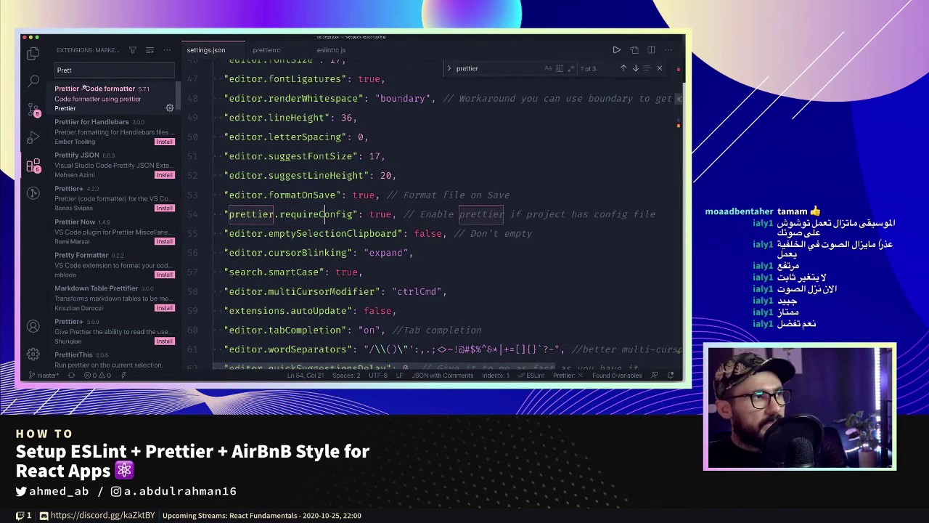
key(super+shift+e)
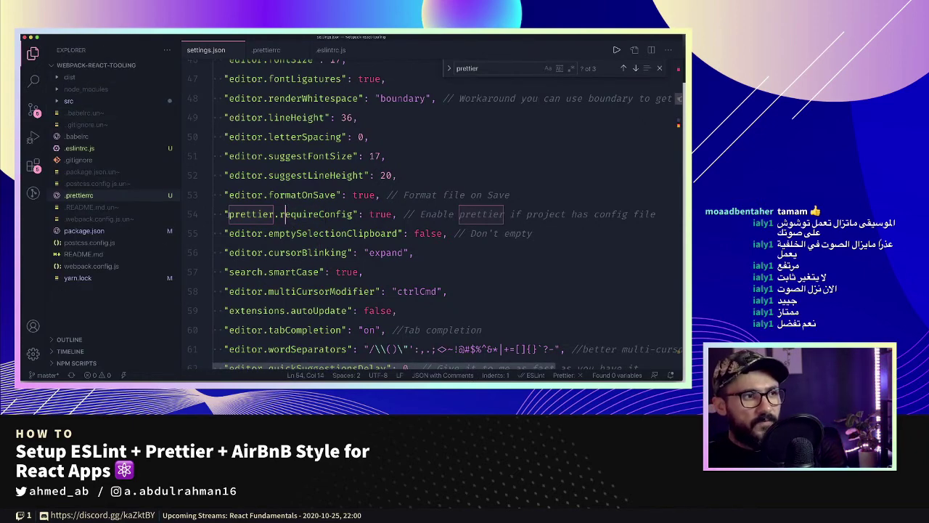
drag(228, 214, 353, 214)
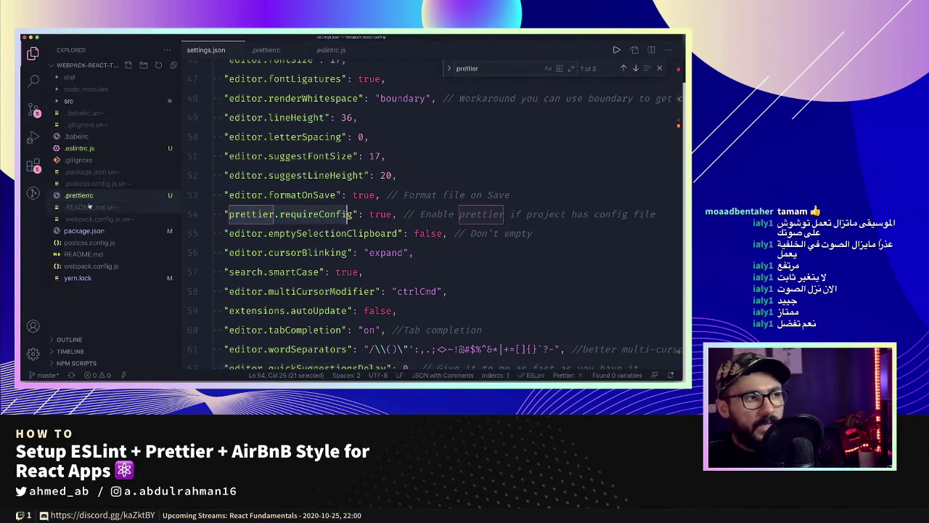
double_click(257, 215)
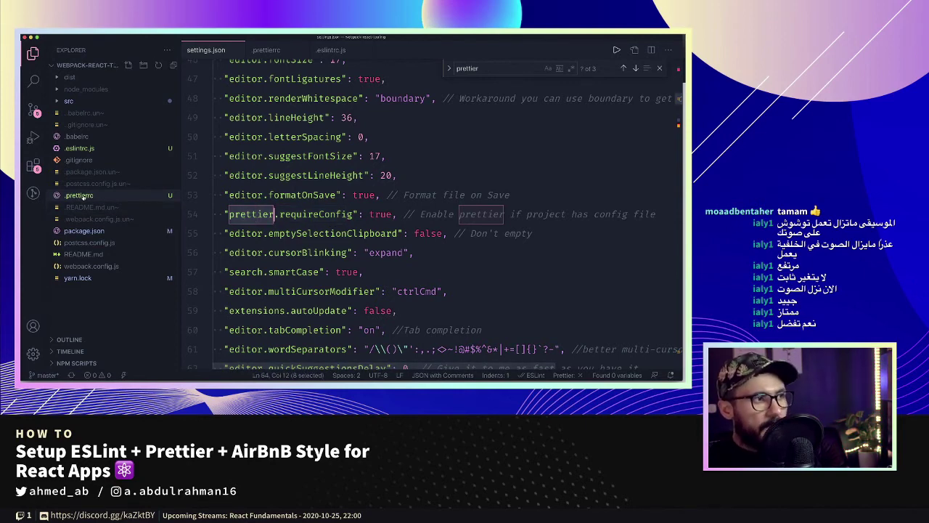
key(super+Tab)
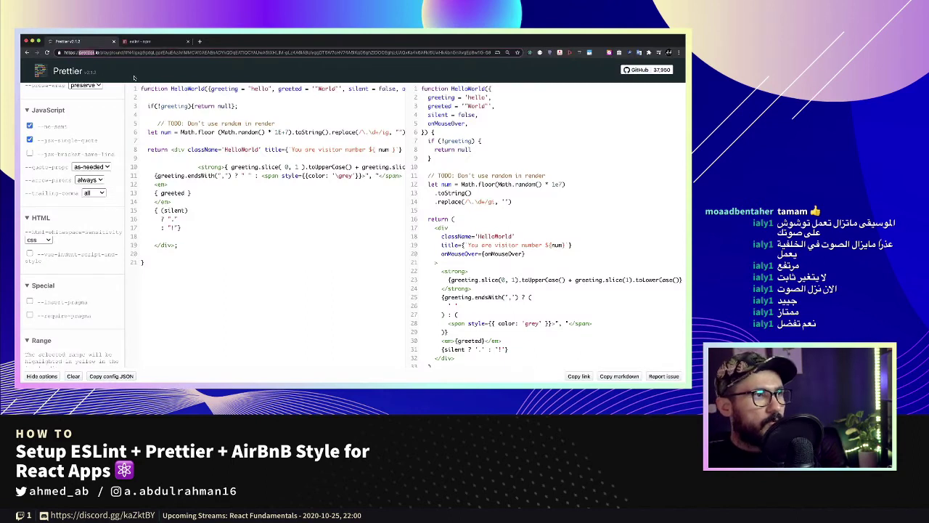
Navigate from the Prettier home page via the install docs to the Configuration File page
click(67, 71)
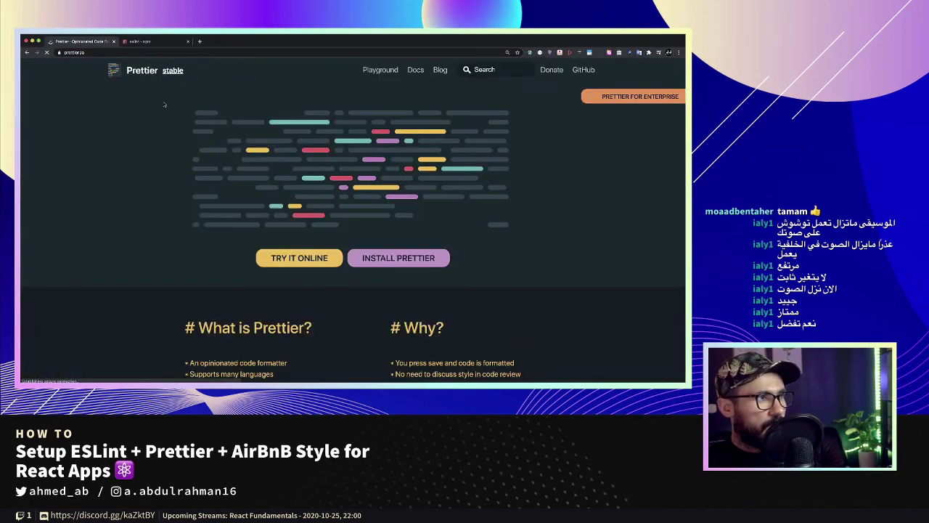
click(401, 259)
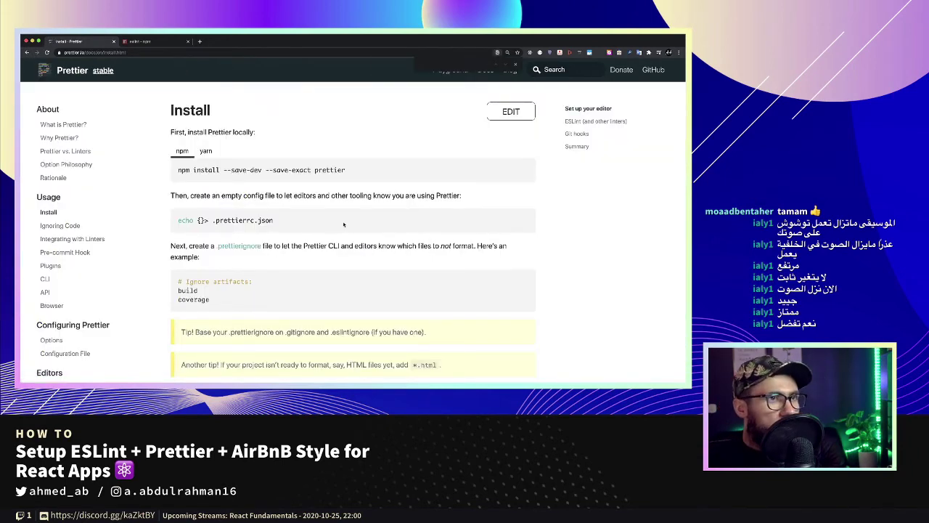
text(config)
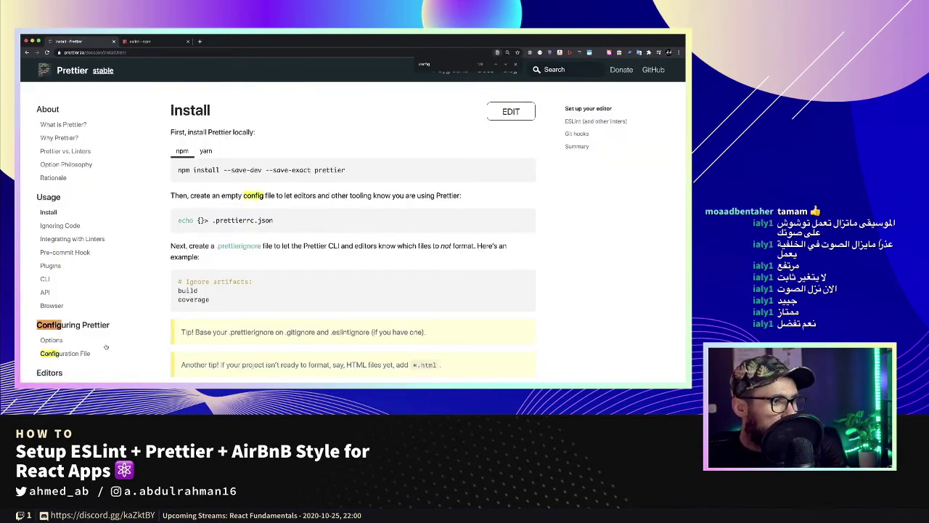
click(65, 353)
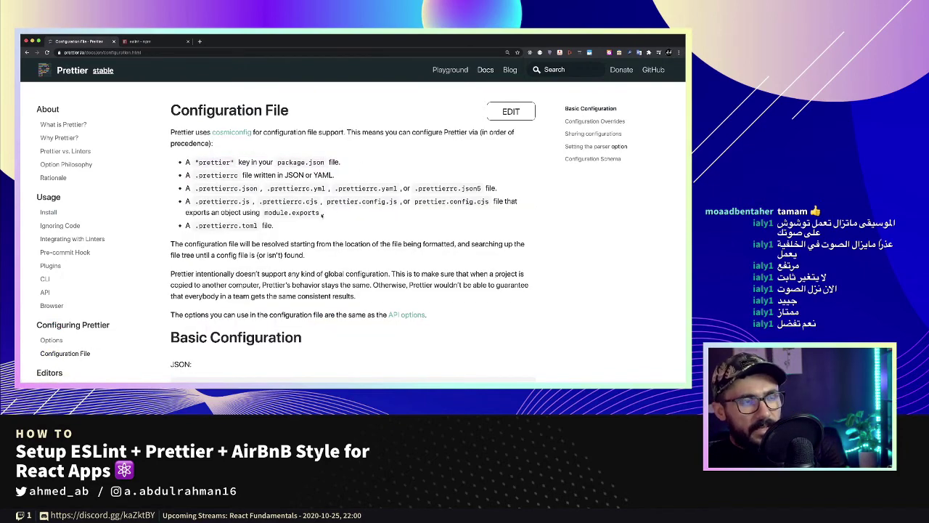
Highlight .prettierrc (JSON or YAML), .prettierrc.js/.cjs and prettier.config.cjs in the formats list
drag(322, 215, 186, 154)
click(185, 154)
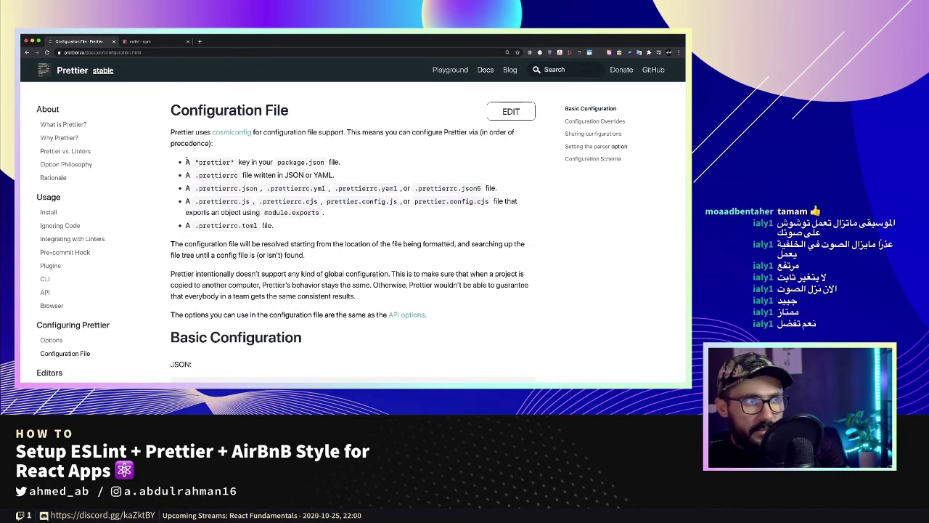
drag(195, 175, 353, 196)
click(218, 175)
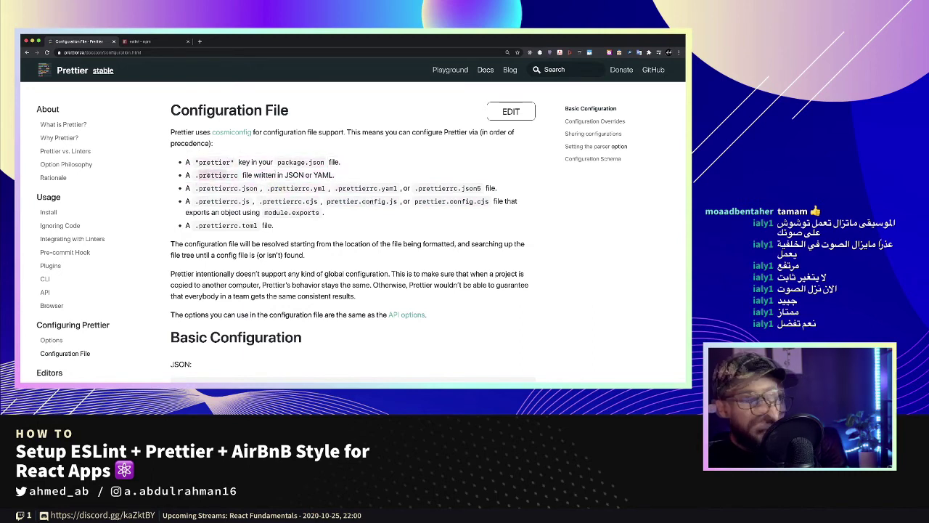
double_click(218, 175)
drag(253, 175, 336, 176)
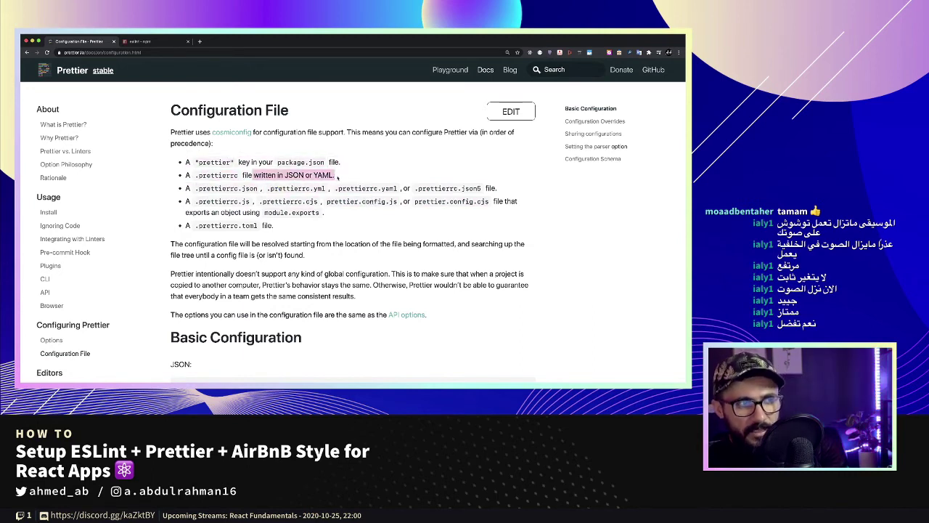
click(199, 189)
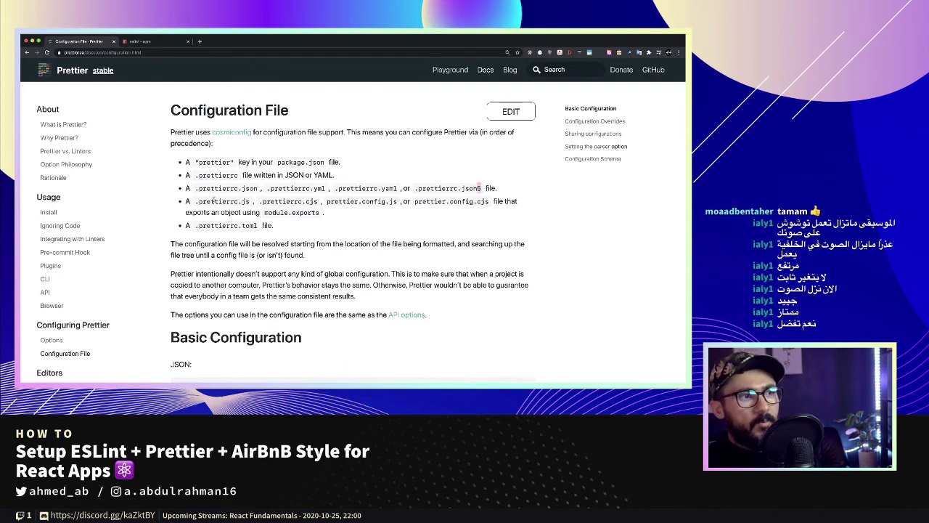
drag(223, 201, 276, 201)
click(276, 201)
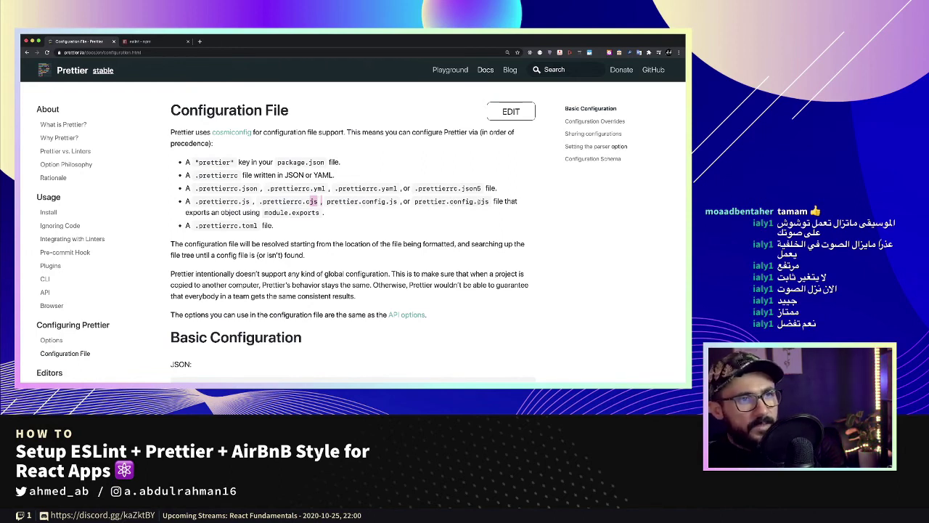
double_click(483, 201)
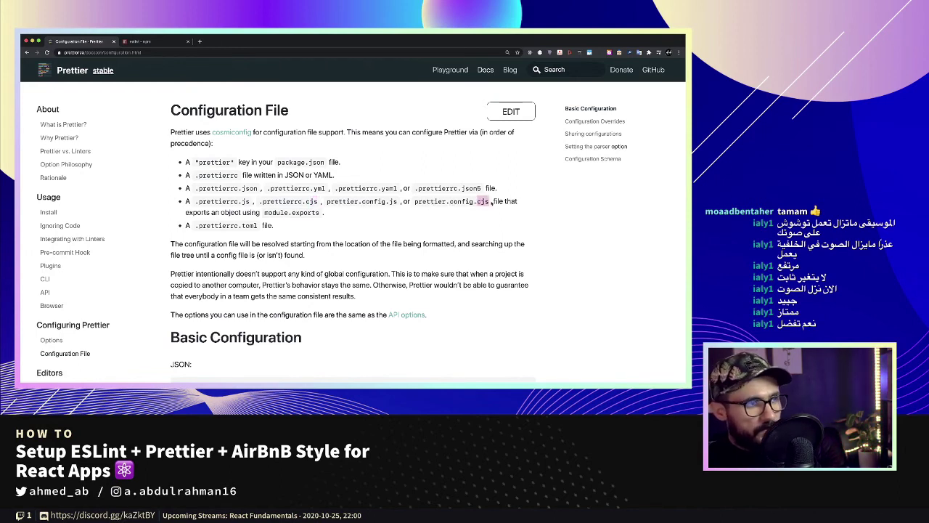
click(376, 217)
Point out .prettierrc again, then return to prettier.requireConfig in settings.json
key(super+Tab)
key(super+Tab)
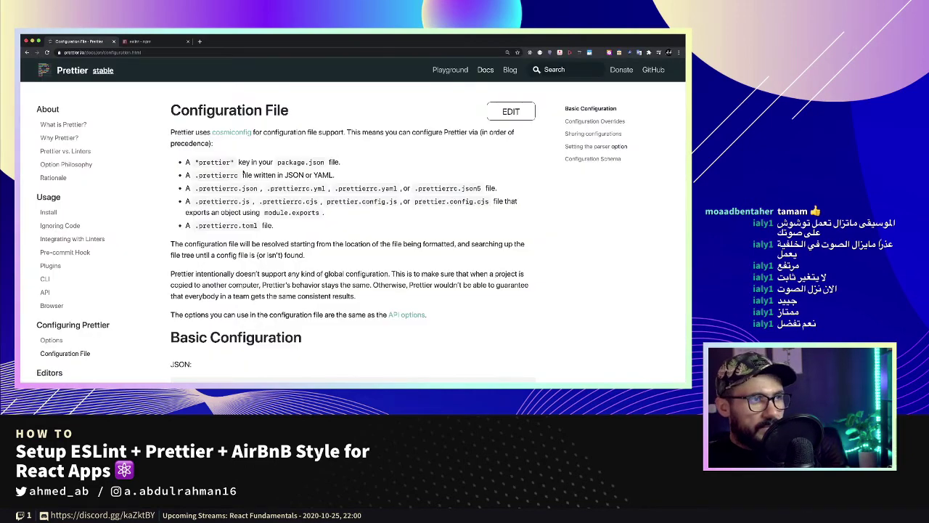
double_click(216, 175)
click(243, 190)
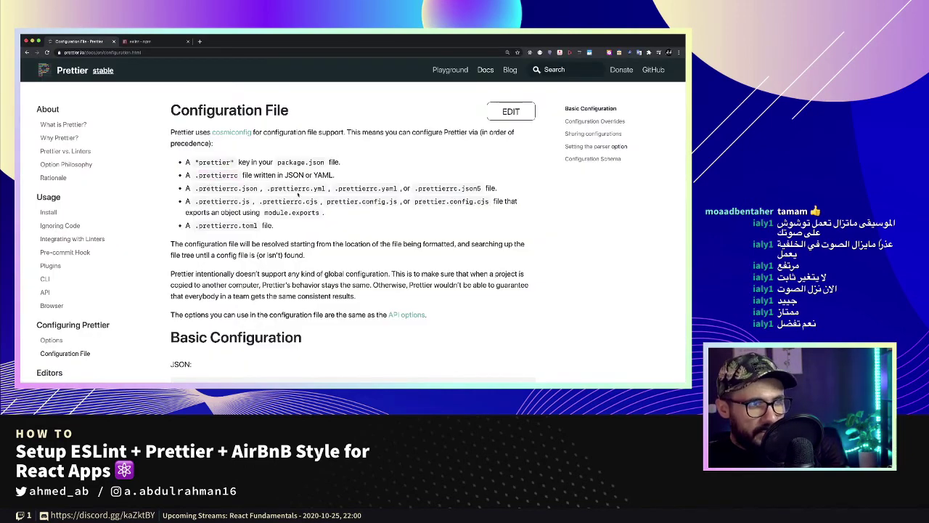
key(super+Tab)
click(302, 214)
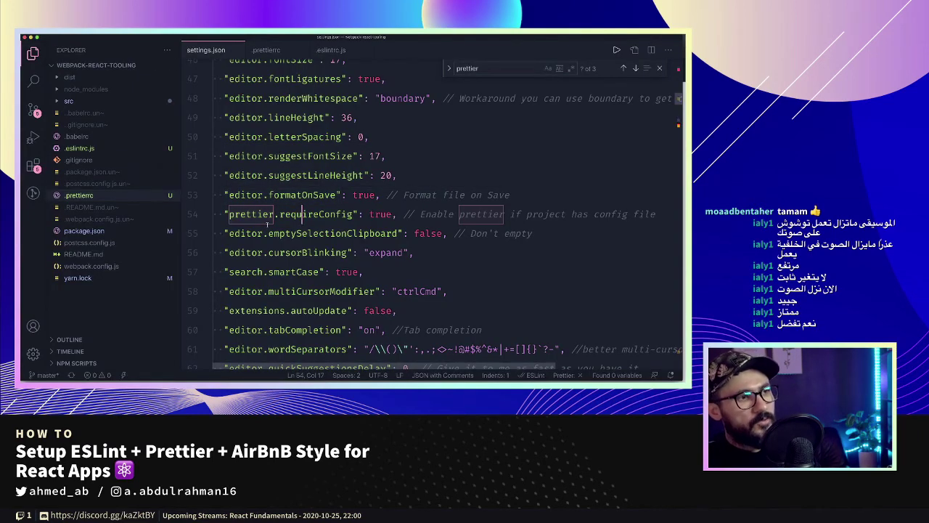
Highlight prettier.requireConfig on line 54, then switch to the iTerm terminal
click(331, 233)
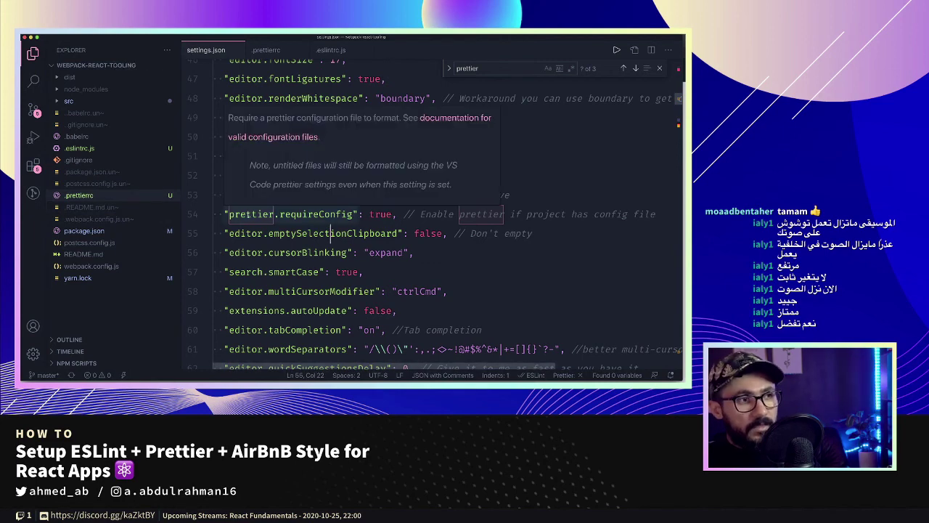
double_click(251, 215)
drag(246, 213, 398, 215)
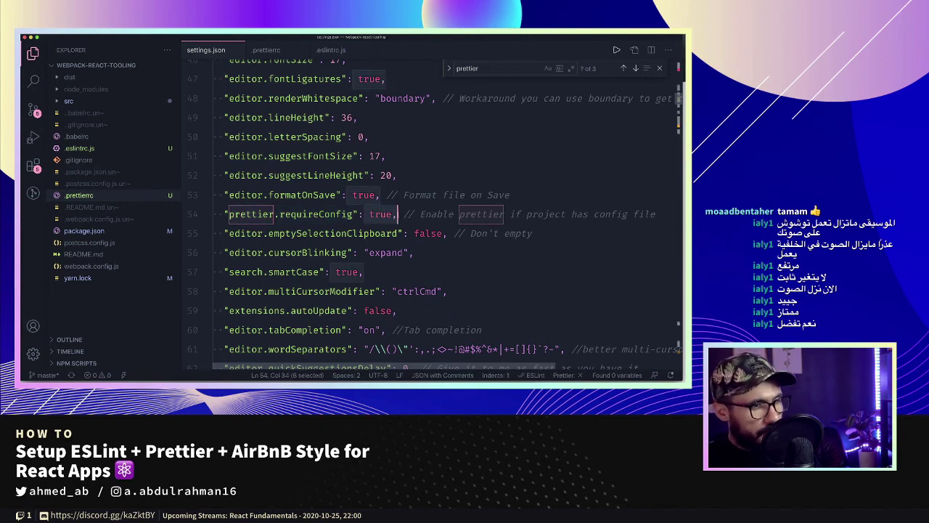
key(super+Tab)
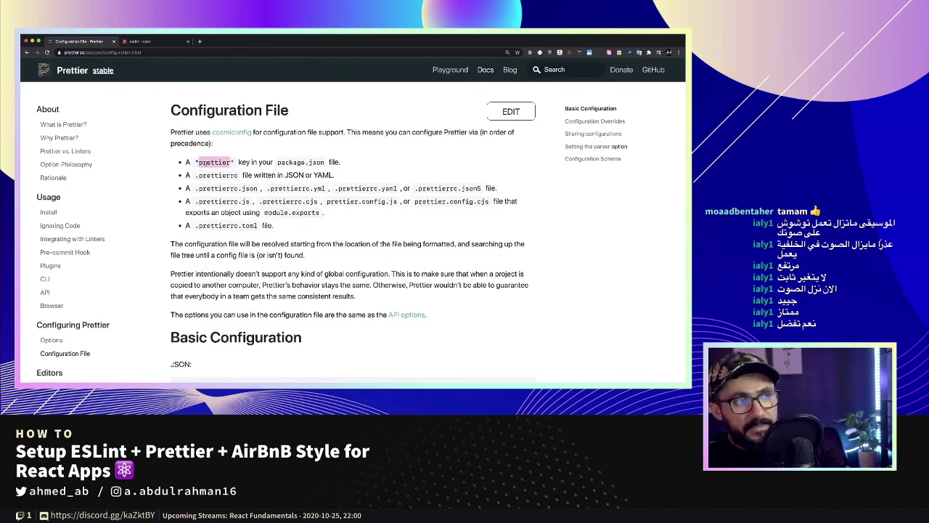
key(super+Tab)
key(super+Tab)
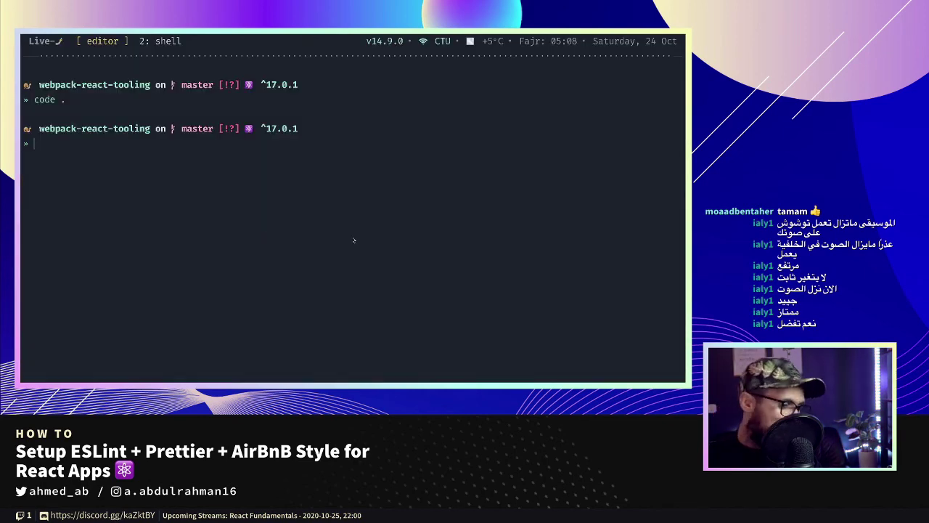
Run yarn add -D prettier in iTerm to install prettier as a dev dependency
text(yarn add -)
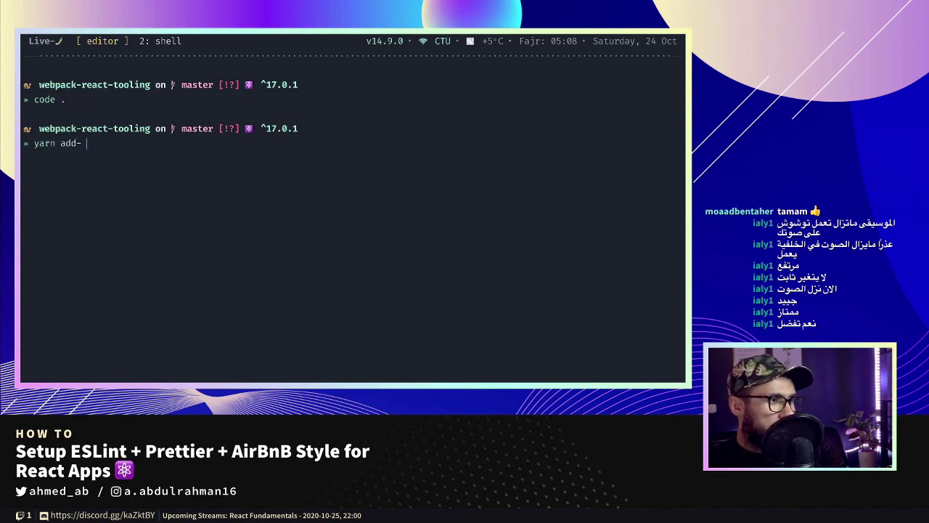
text(D prettier)
key(ctrl+l)
key(Return)
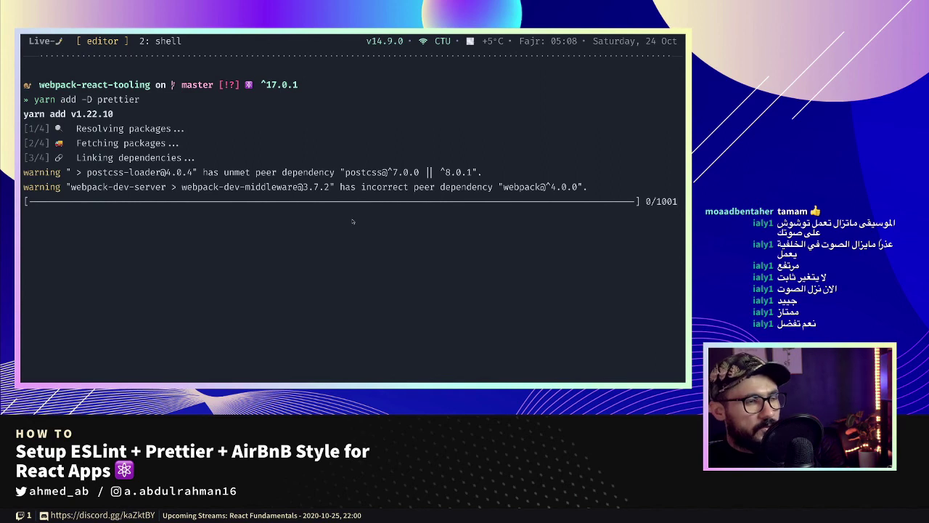
key(super+Tab)
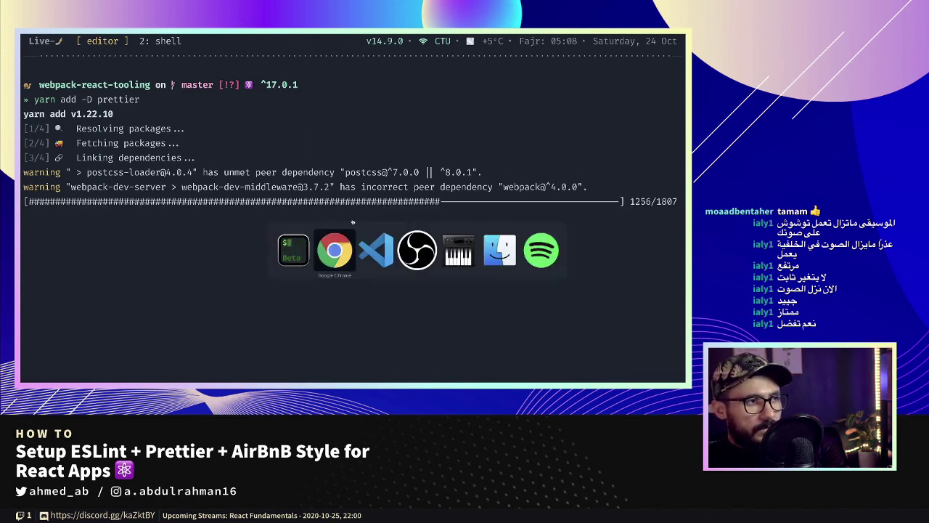